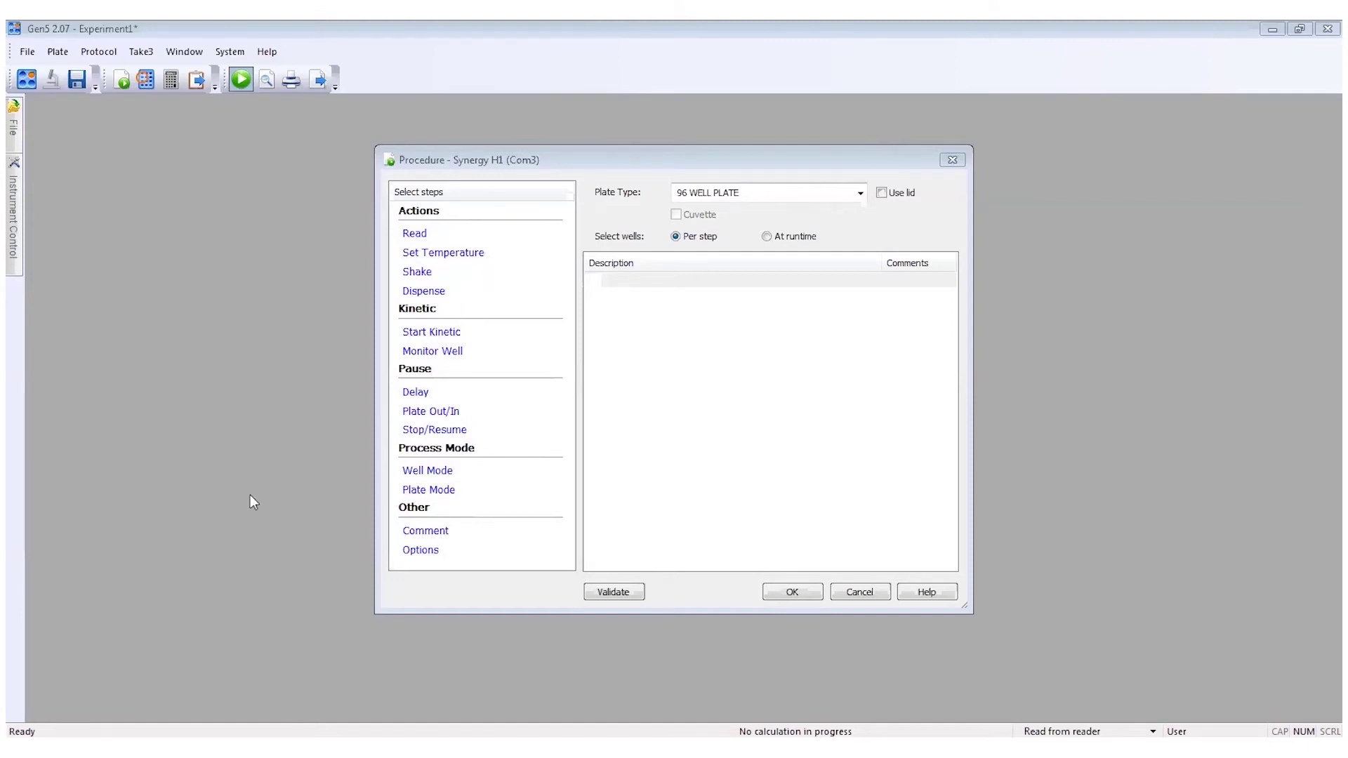
# Step: Add a fluorescence intensity endpoint read step to the 96-well plate procedure
pyautogui.click(424, 235)
pyautogui.click(422, 237)
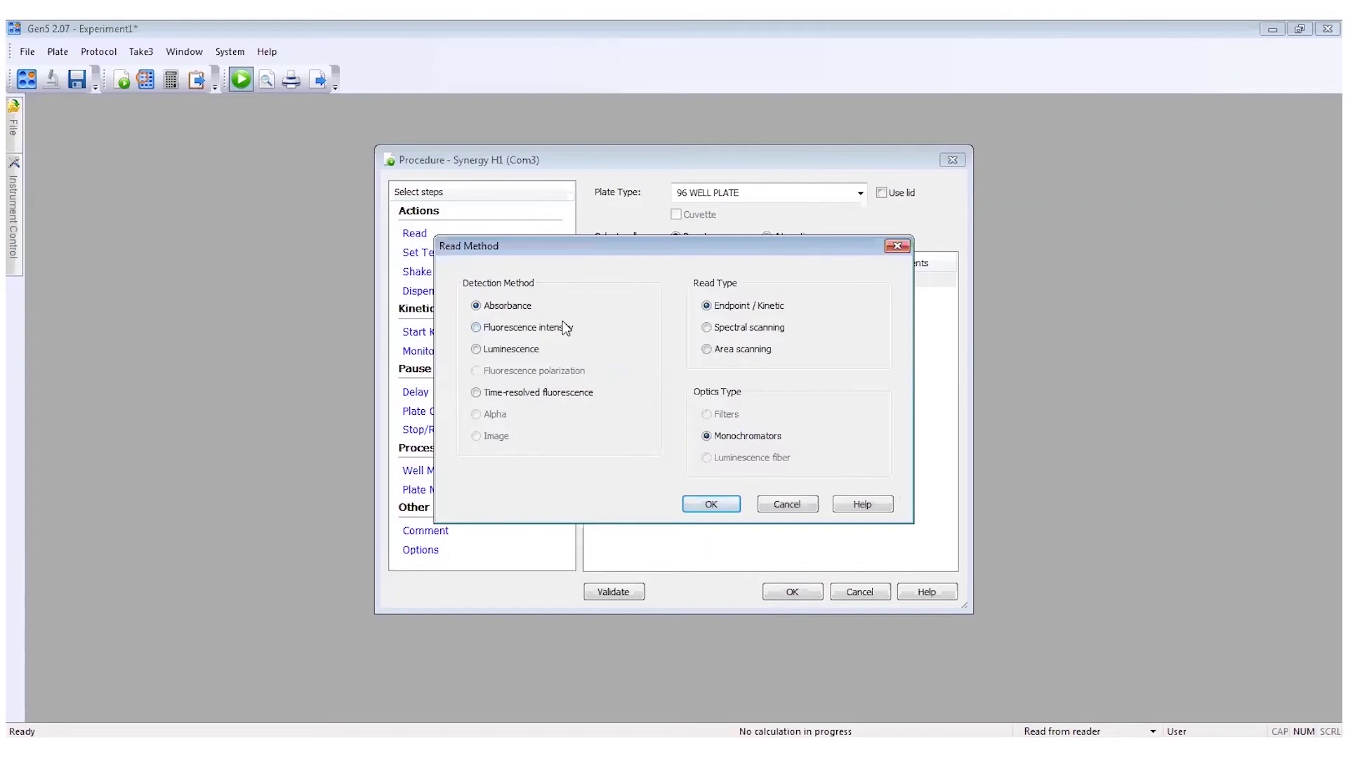
pyautogui.click(711, 505)
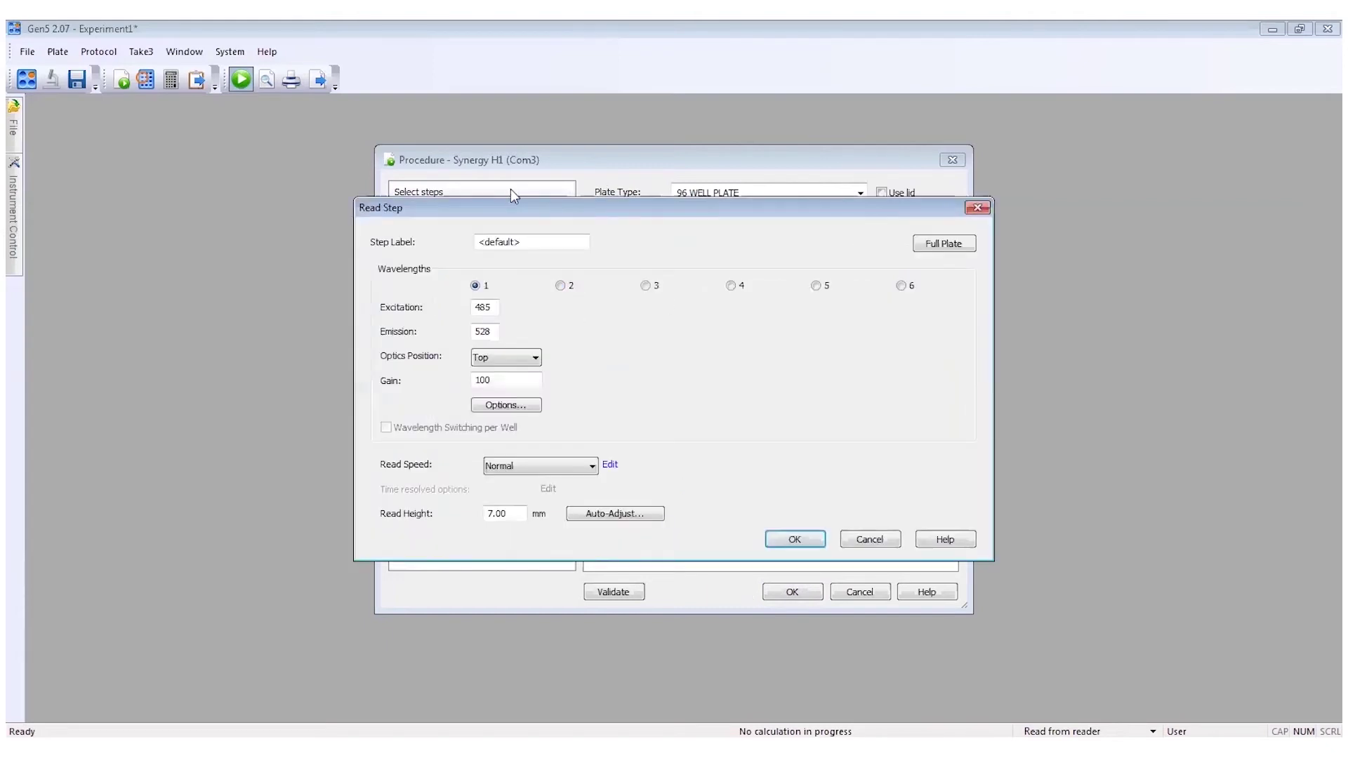
# Step: Set the read step's gain to 55 and read height to 8.00 mm, and accept the procedure
pyautogui.click(491, 334)
pyautogui.press('Tab')
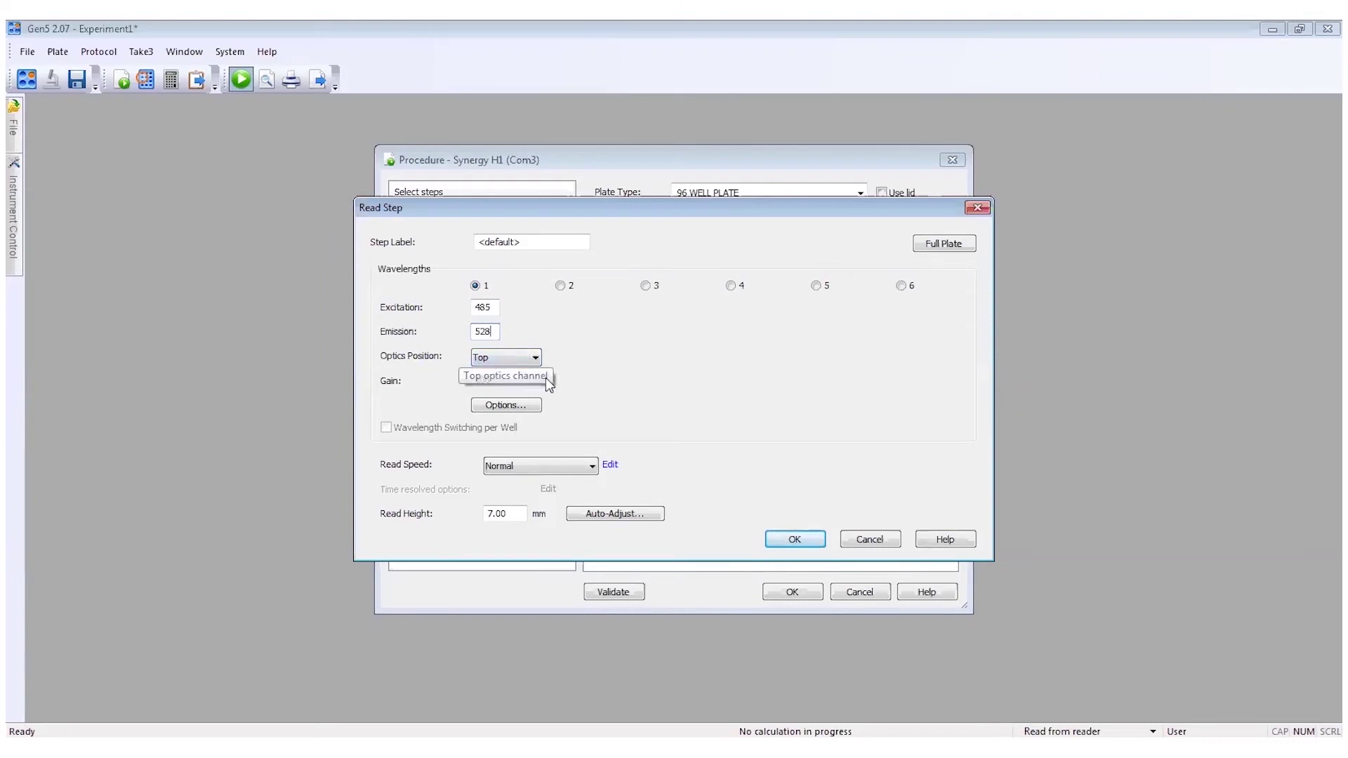
pyautogui.click(501, 384)
pyautogui.press('BackSpace')
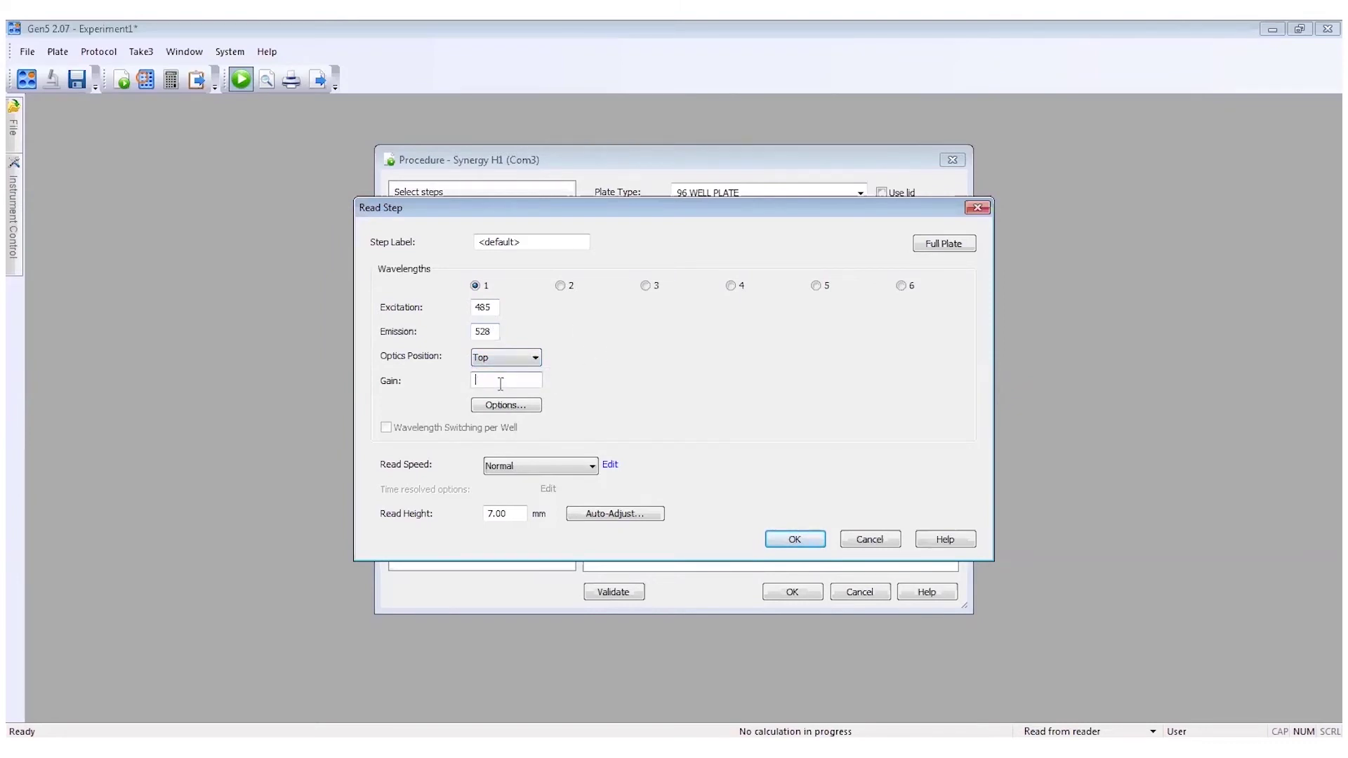
pyautogui.write('55')
pyautogui.doubleClick(495, 513)
pyautogui.press('BackSpace')
pyautogui.write('8.00')
pyautogui.press('Return')
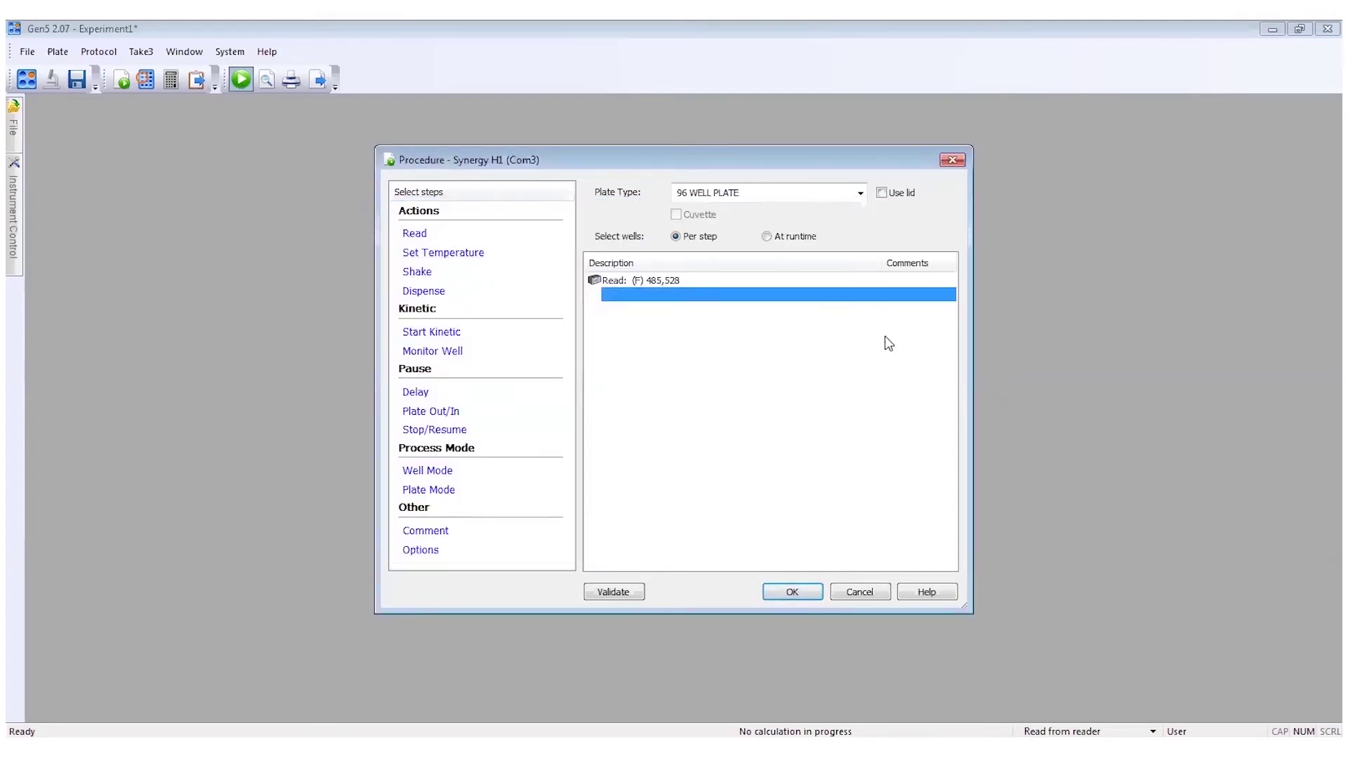
pyautogui.click(791, 591)
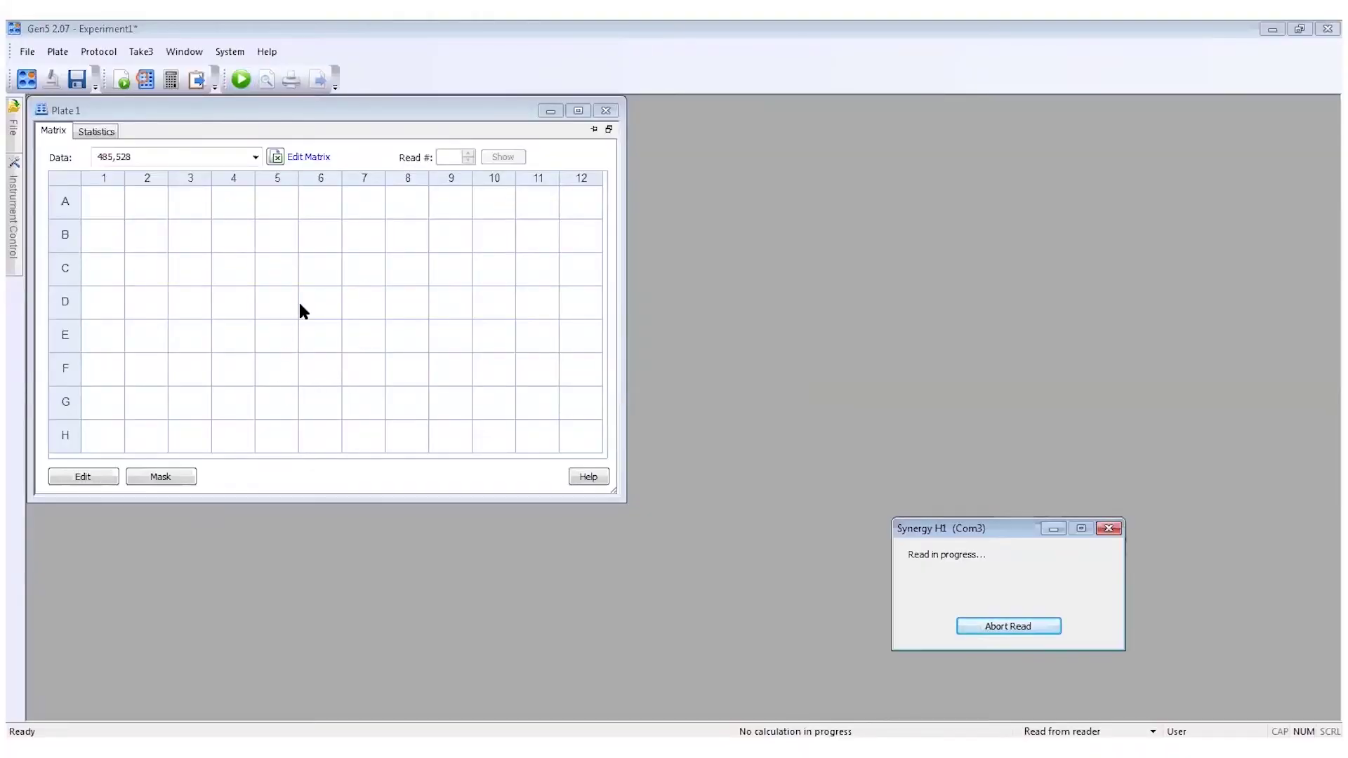
# Step: Examine the 485,528 fluorescence readings in the Plate 1 matrix as the rows are read
pyautogui.click(323, 128)
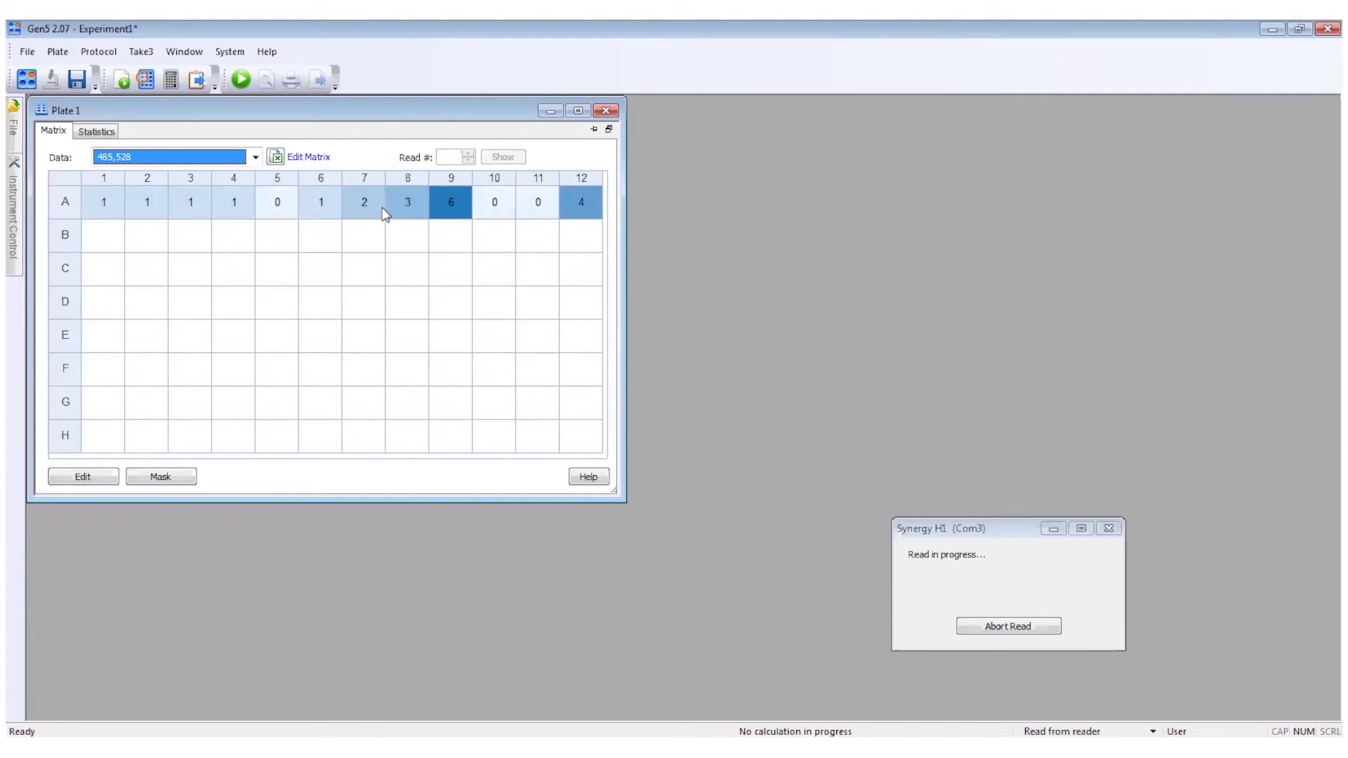
pyautogui.moveTo(181, 209)
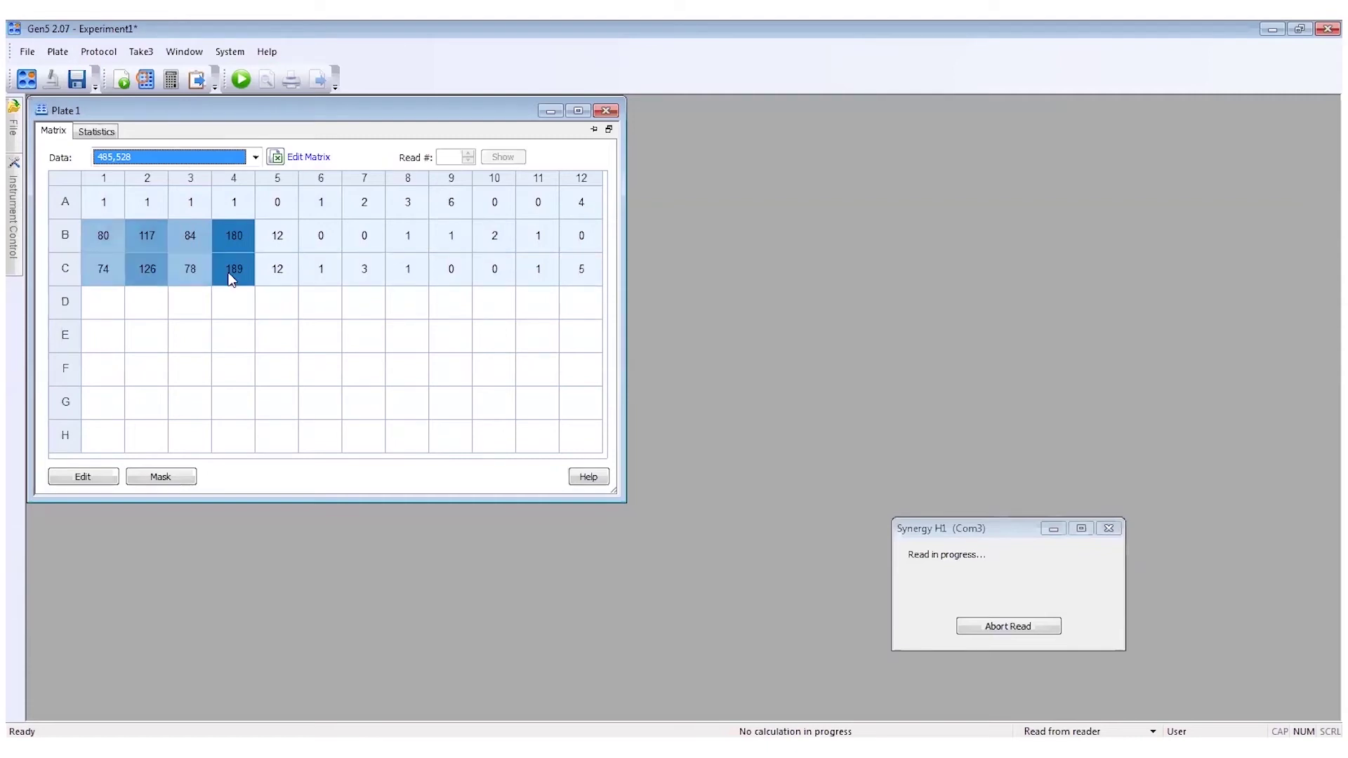
pyautogui.moveTo(229, 264)
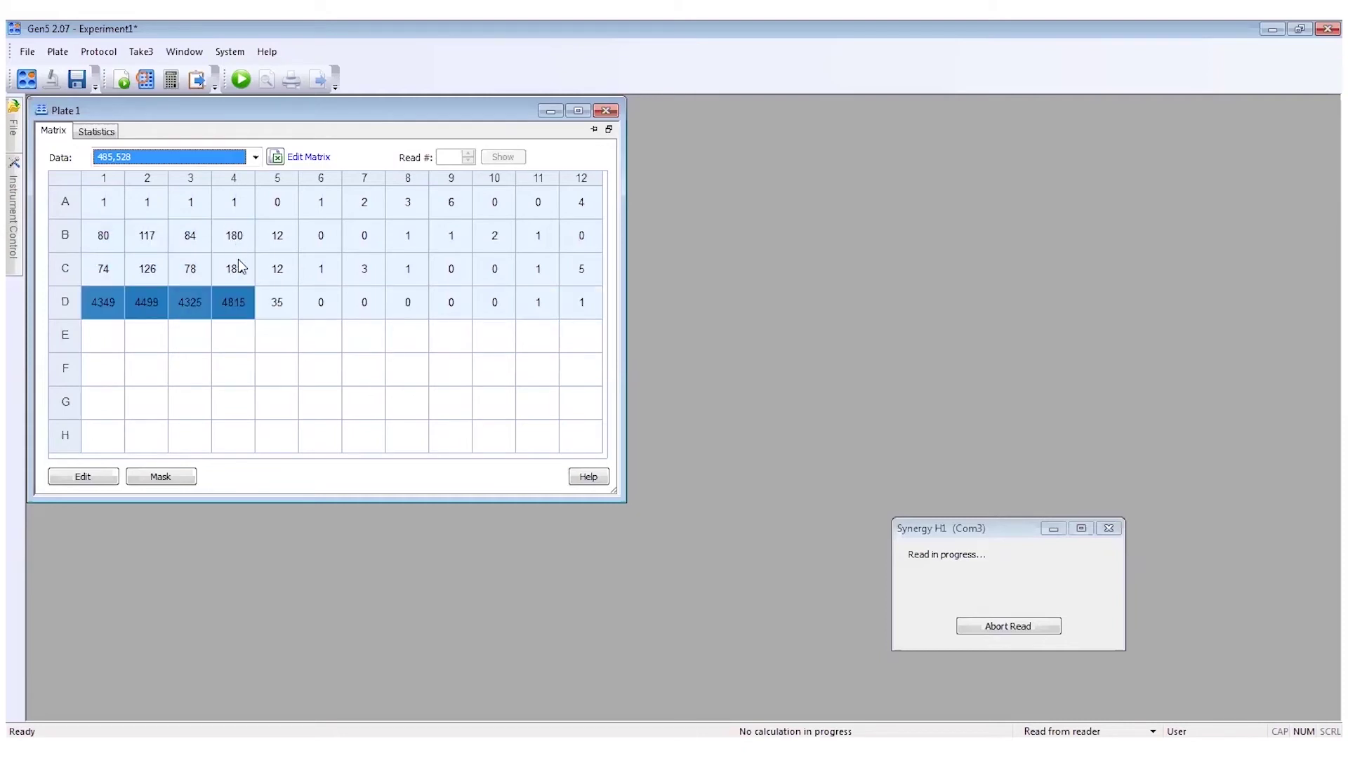
pyautogui.moveTo(241, 304)
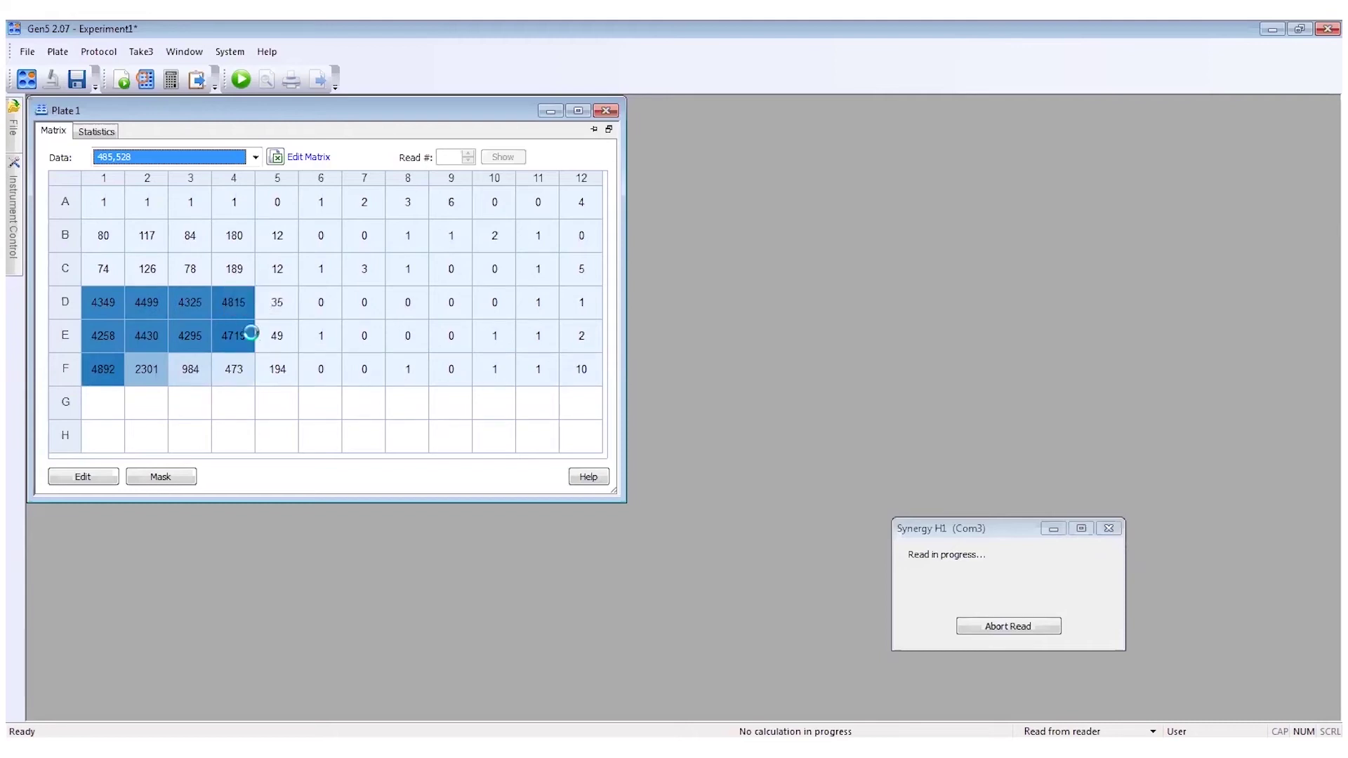
pyautogui.moveTo(242, 332)
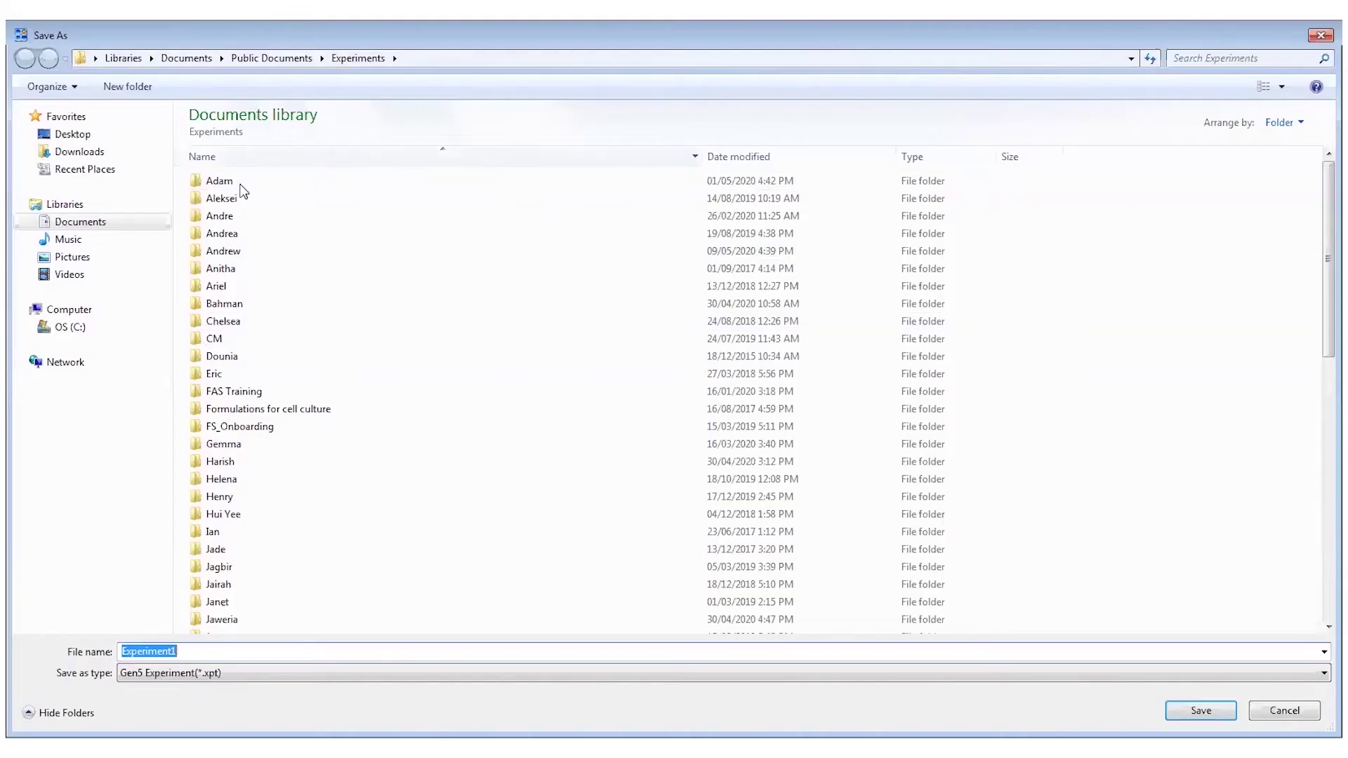
# Step: Save the experiment as Experiment1 in the operator's personal Experiments folder, replacing the existing file
pyautogui.doubleClick(238, 248)
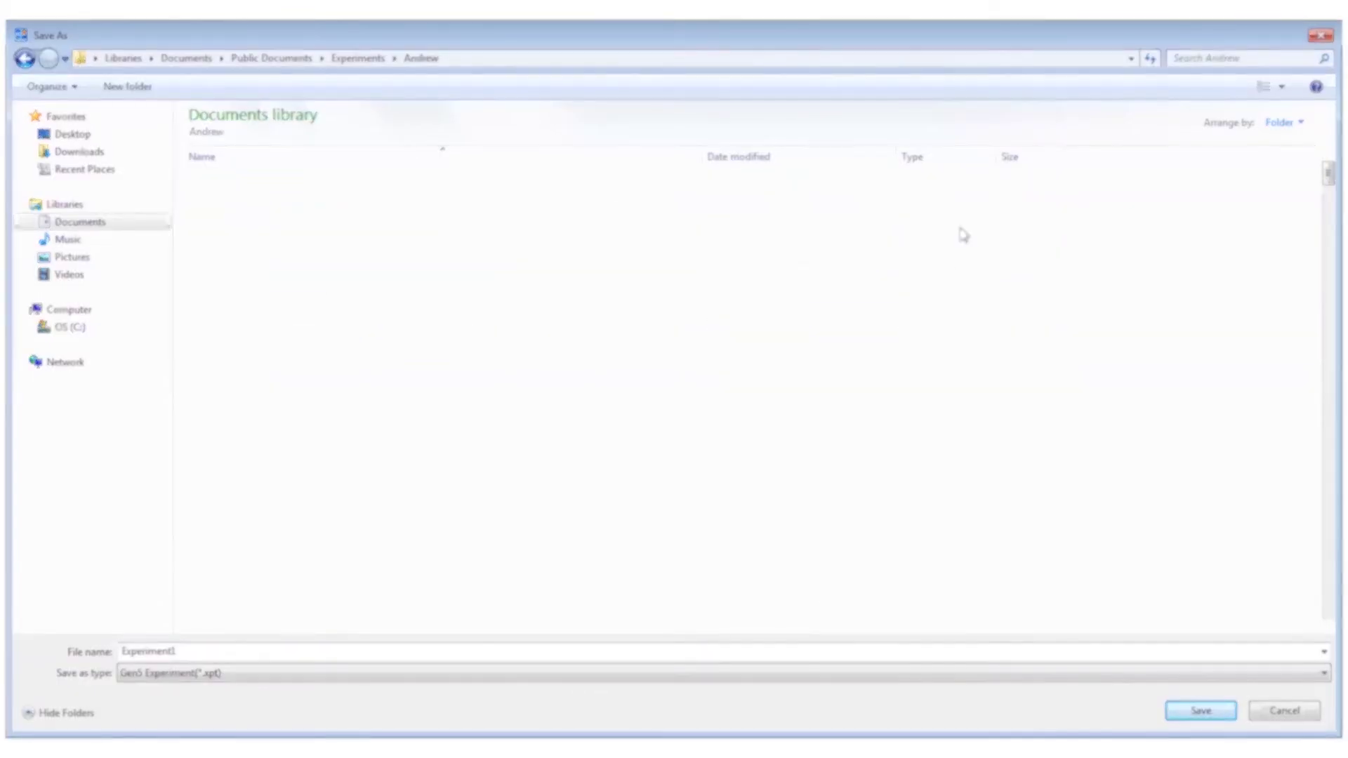
pyautogui.press('Return')
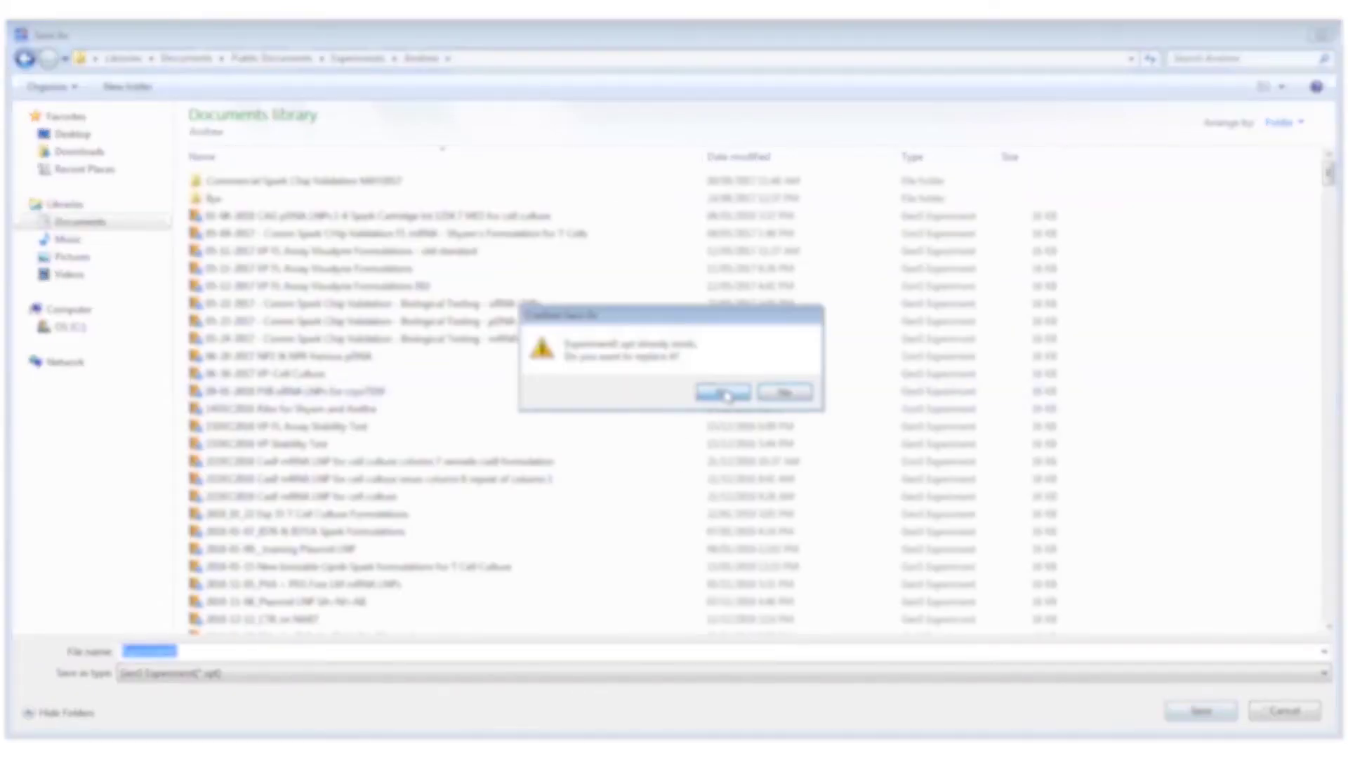
pyautogui.click(727, 397)
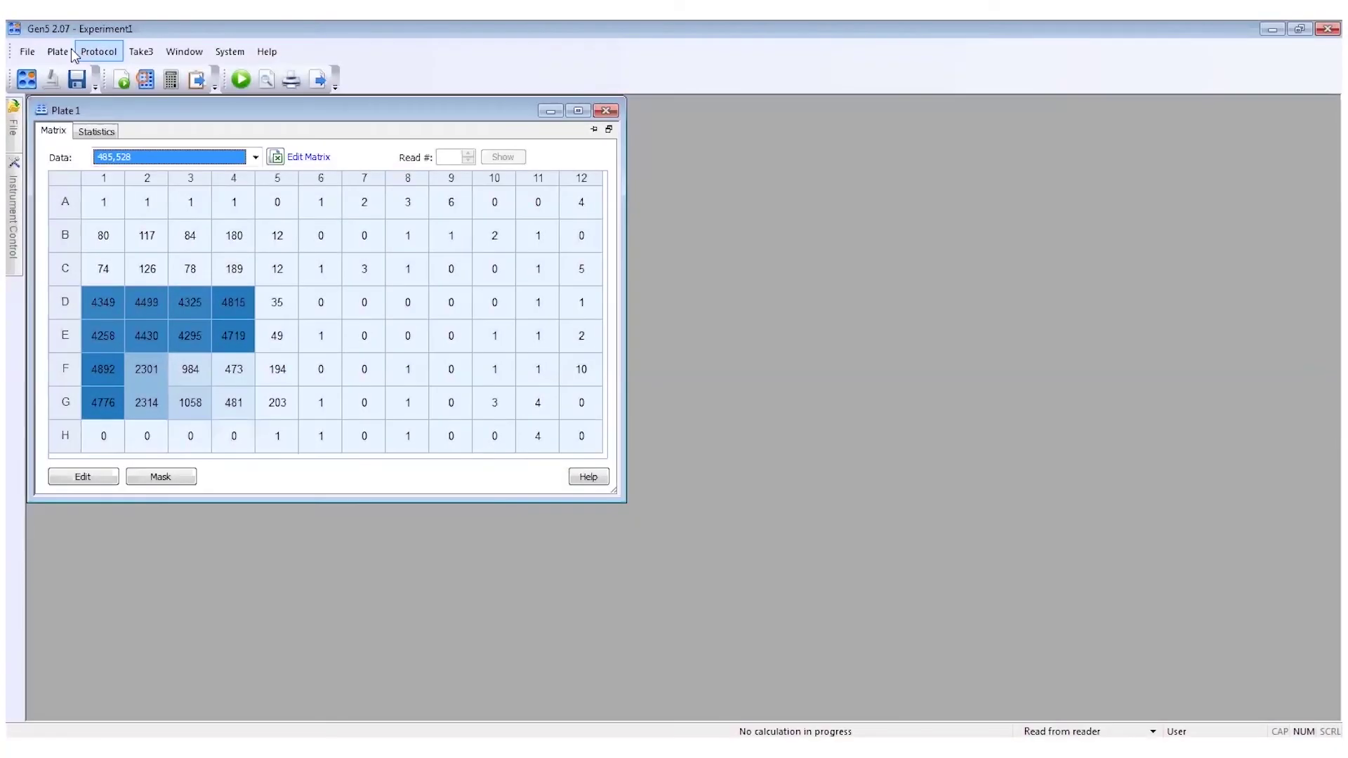
pyautogui.click(59, 54)
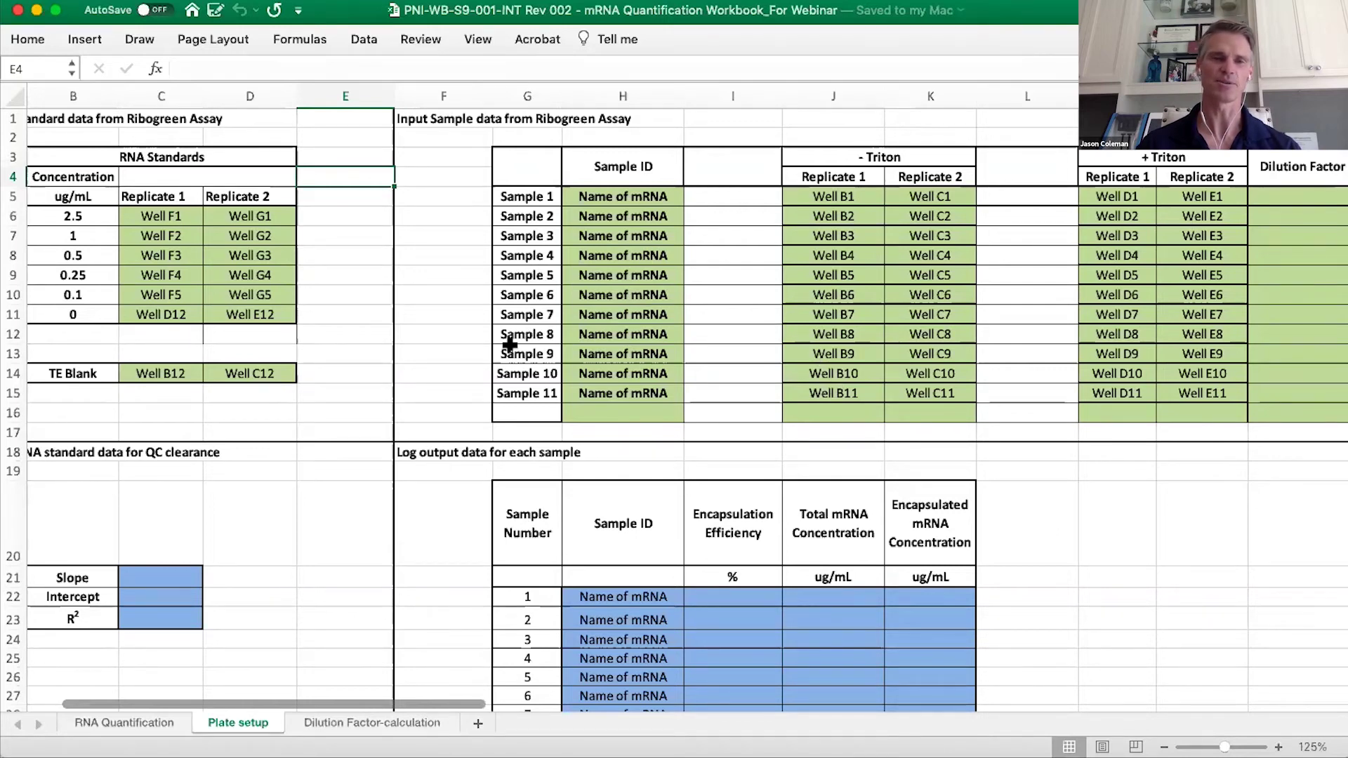
# Step: In the Excel mRNA quantification workbook, look through the RNA Quantification, Dilution Factor-calculation and Plate setup sheets
pyautogui.click(129, 723)
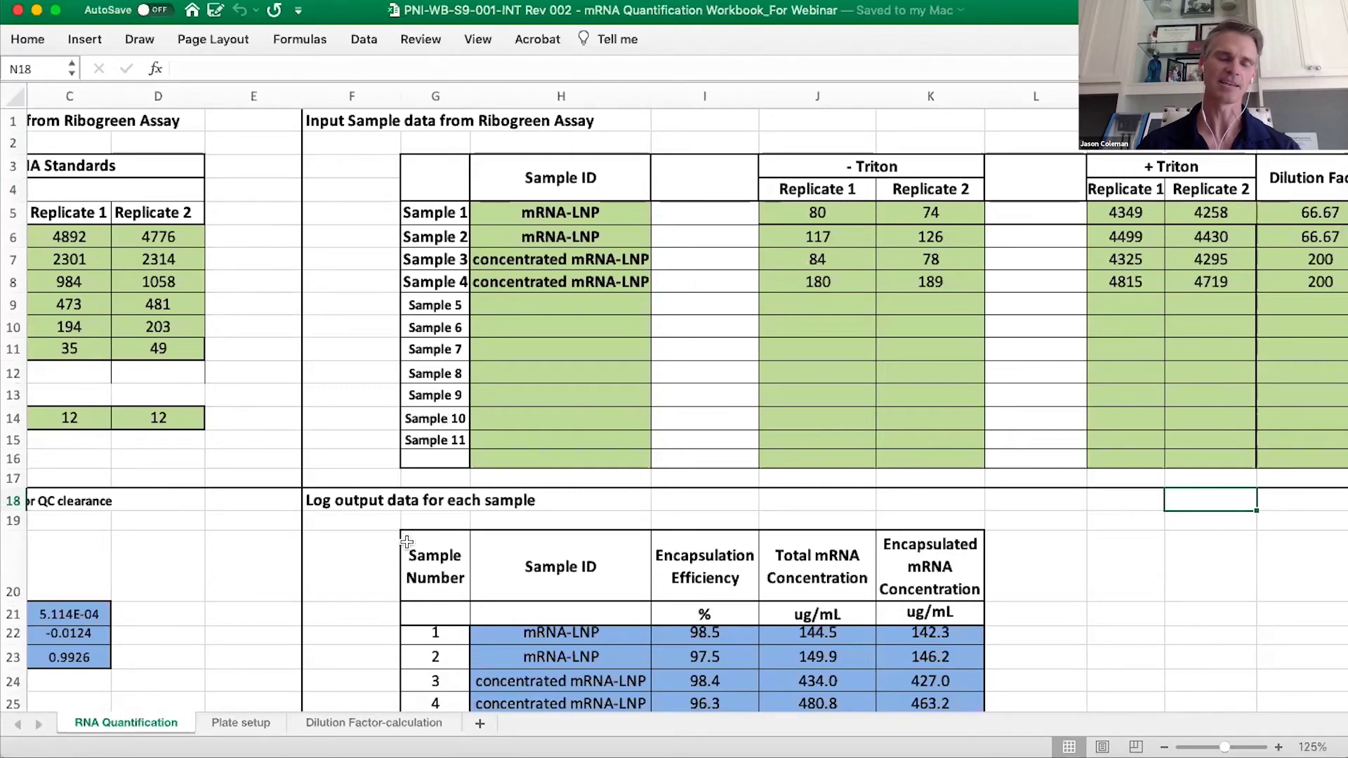
pyautogui.click(344, 723)
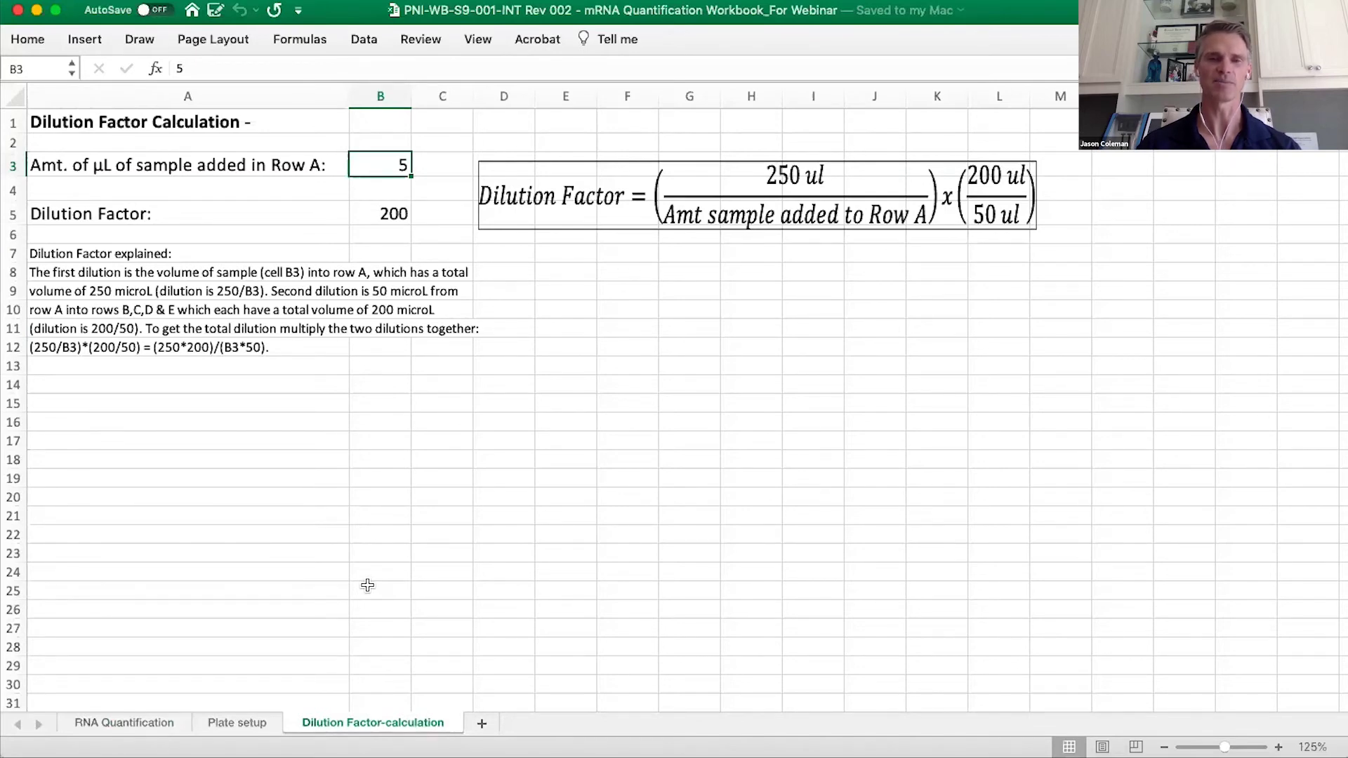
pyautogui.click(234, 723)
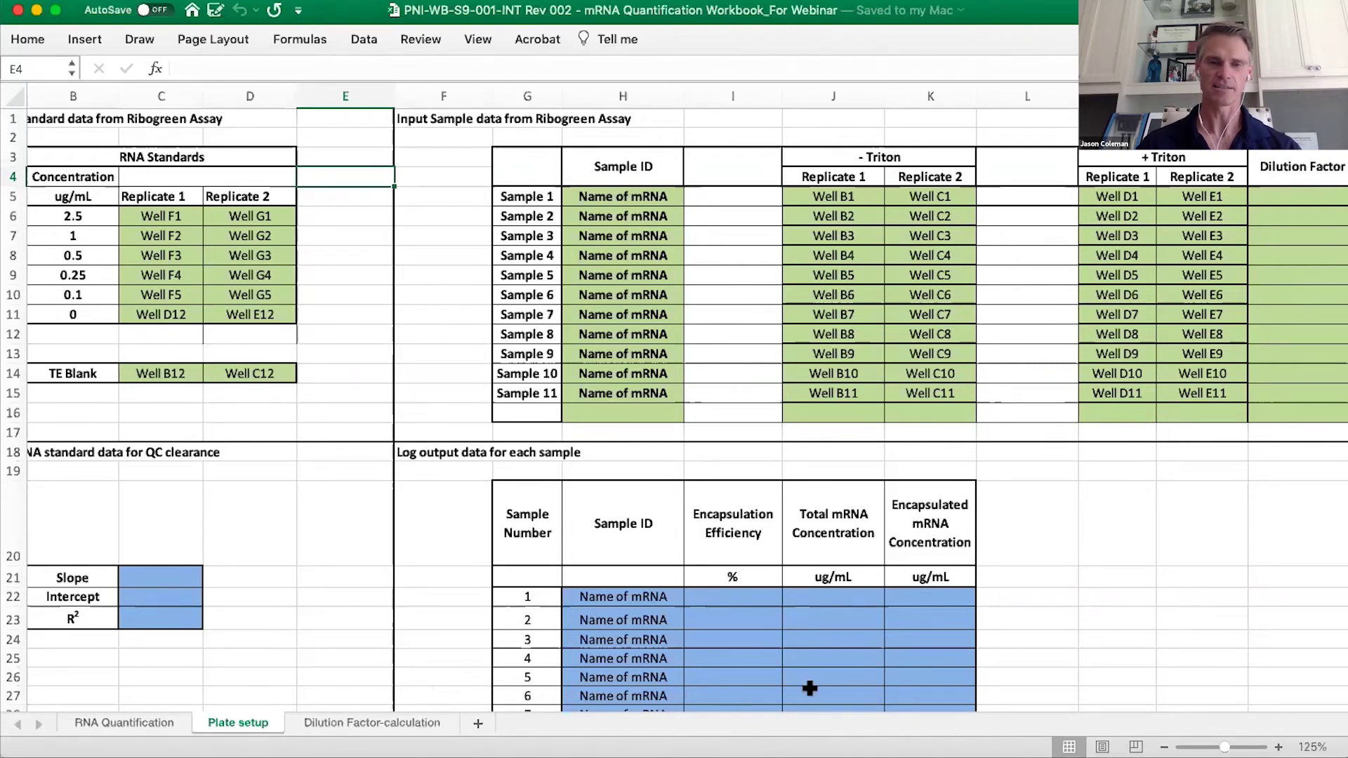
# Step: Examine which wells the Plate setup sheet assigns to the samples with and without Triton, the RNA standards and the TE blank
pyautogui.click(1138, 658)
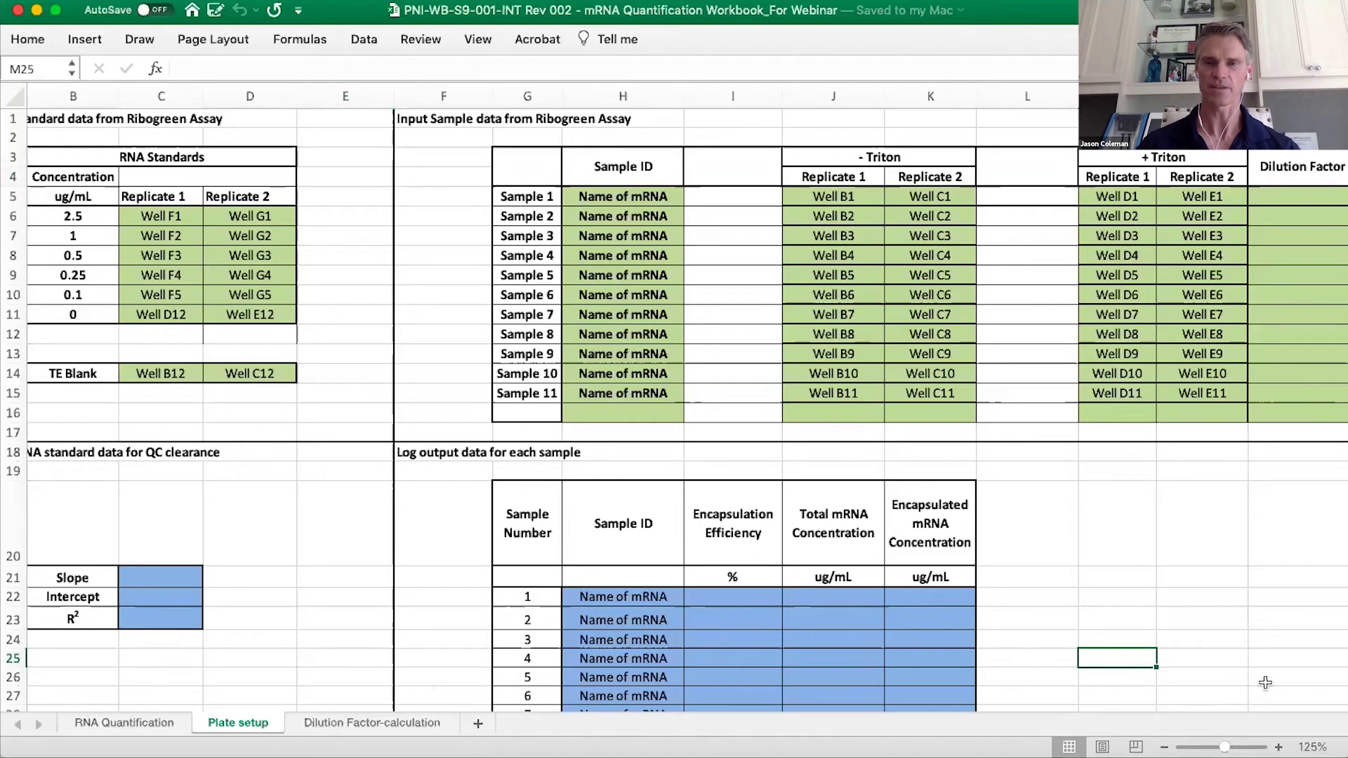
pyautogui.press('Right')
pyautogui.press('Right')
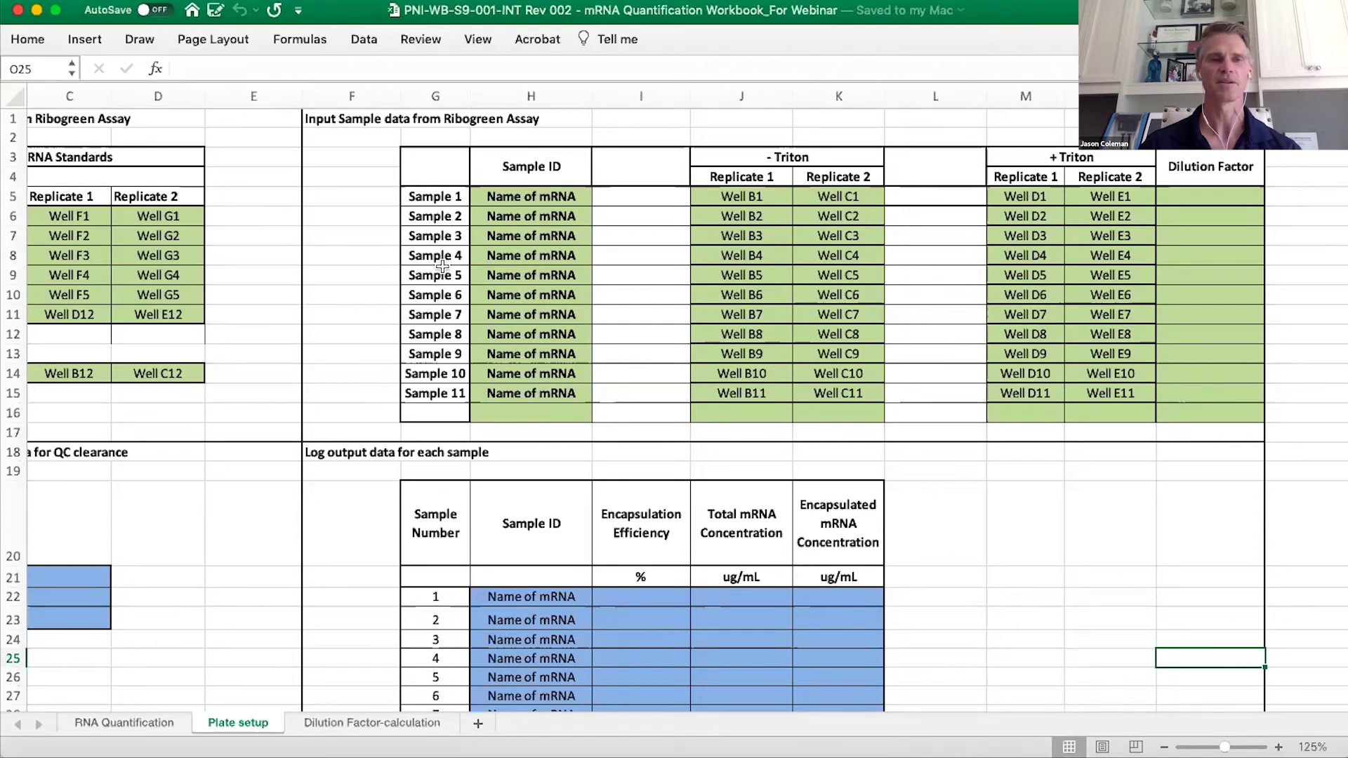
pyautogui.click(342, 394)
pyautogui.press('Left')
pyautogui.press('Left')
pyautogui.press('Left')
pyautogui.press('Left')
pyautogui.press('Left')
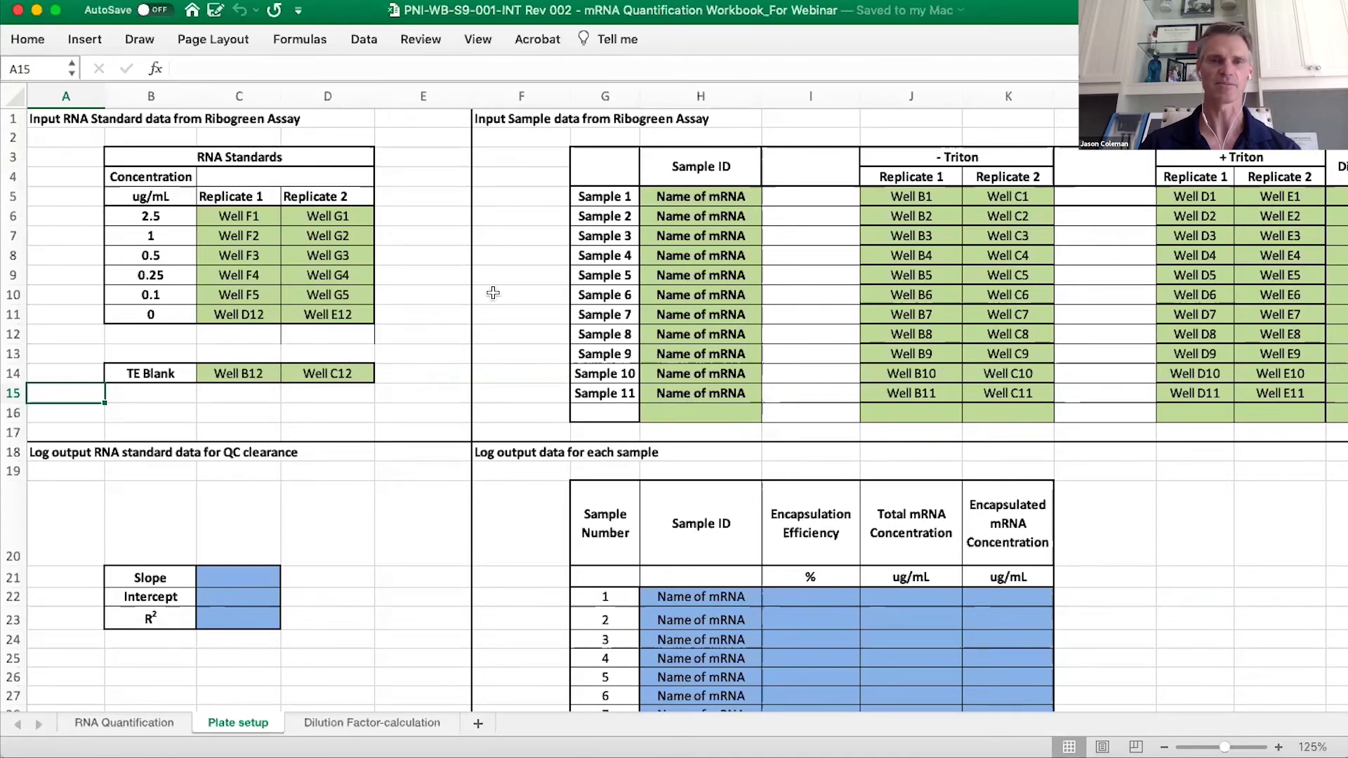
pyautogui.click(427, 293)
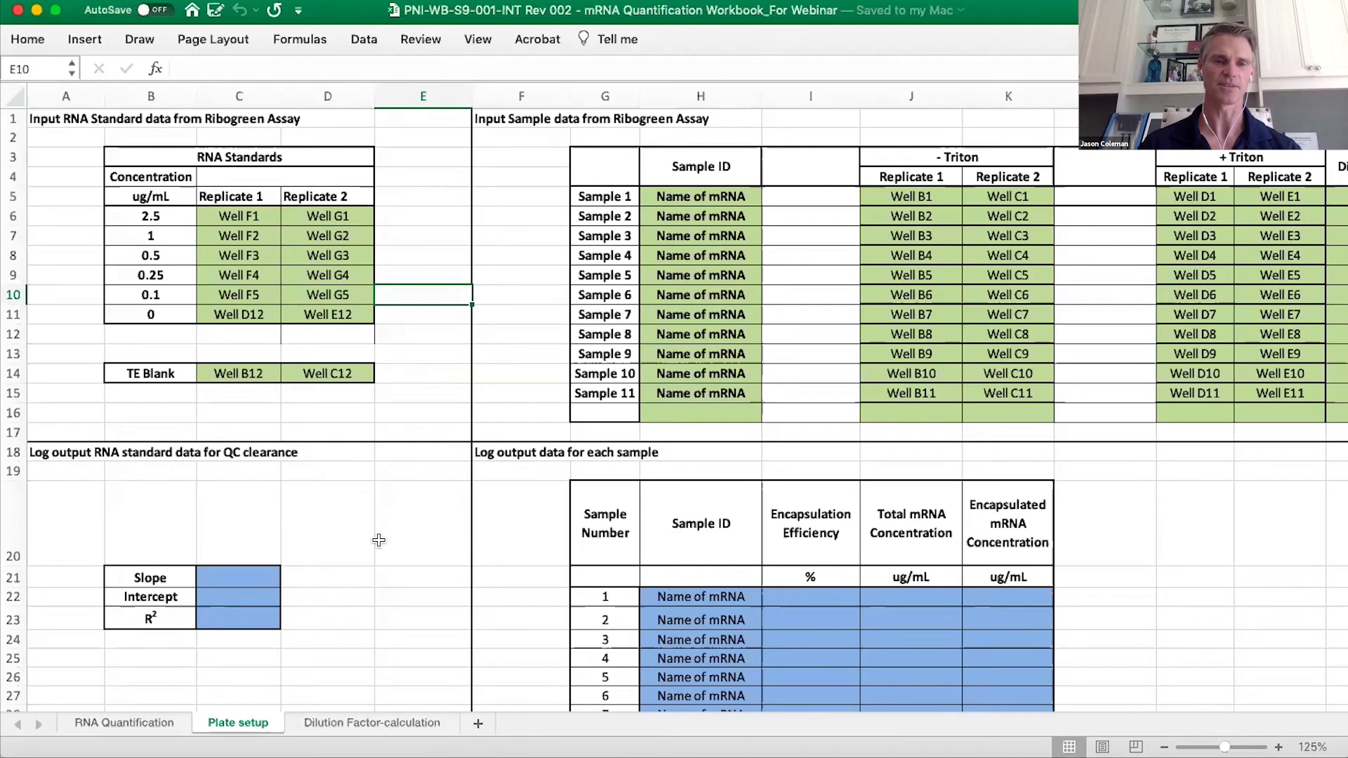
# Step: On the Dilution Factor-calculation sheet, set the amount of sample added in Row A to 15 µL
pyautogui.click(358, 723)
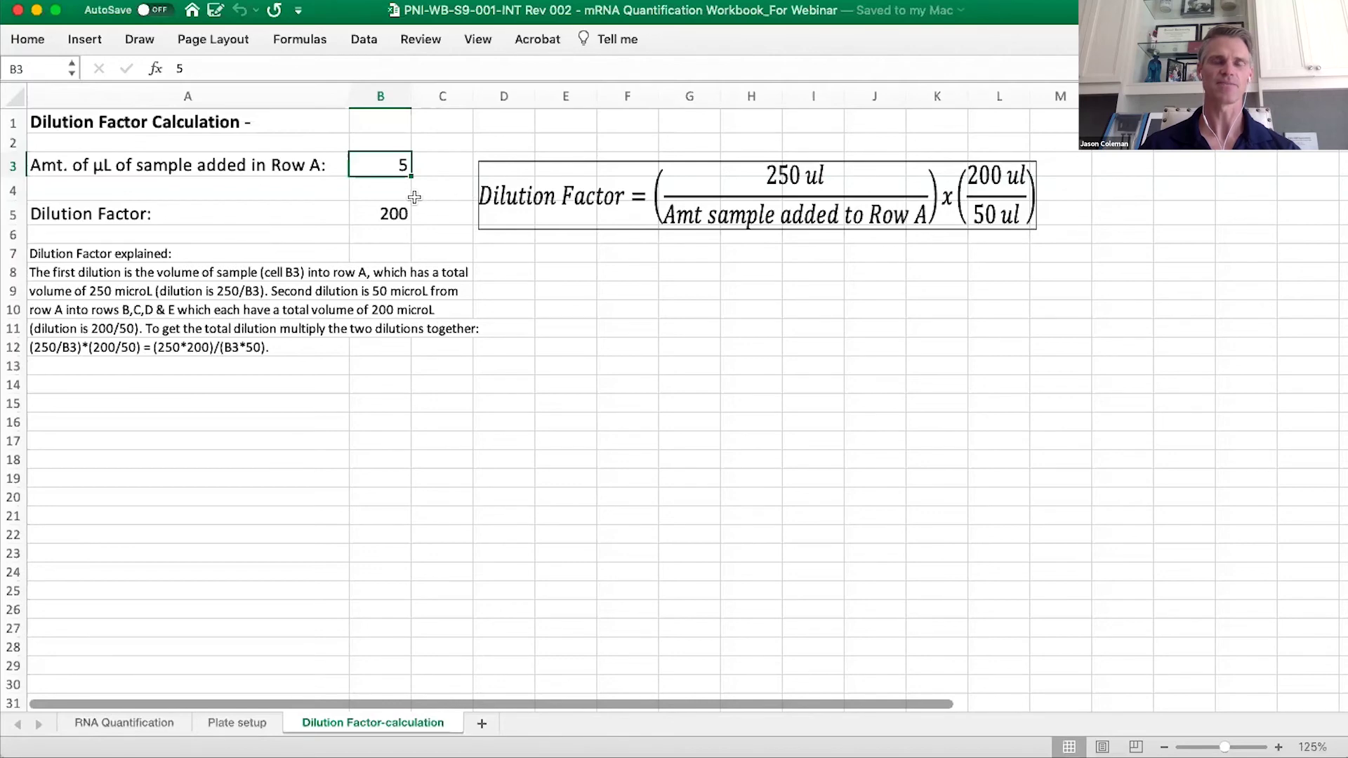
pyautogui.write('15')
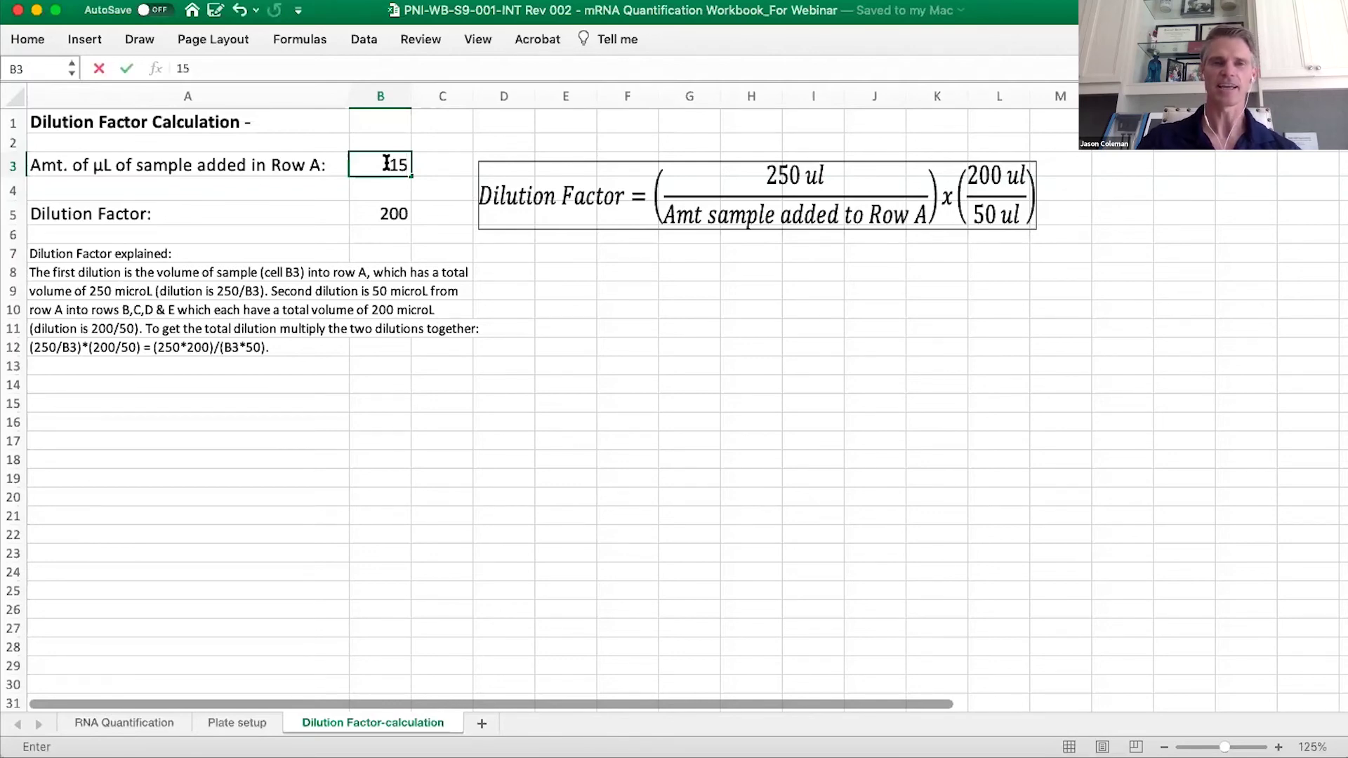
pyautogui.press('Return')
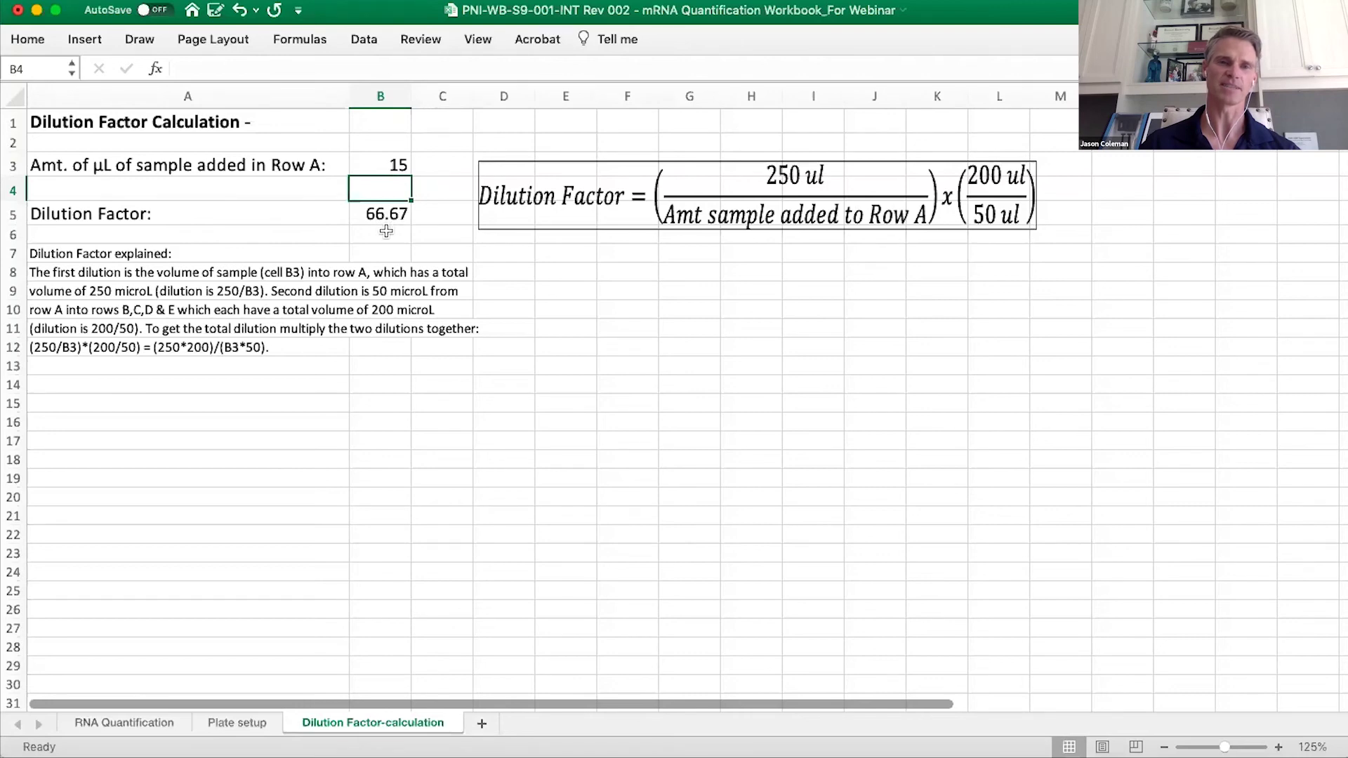
# Step: Set the amount of sample added in Row A to 5 µL in the dilution factor calculation
pyautogui.click(385, 164)
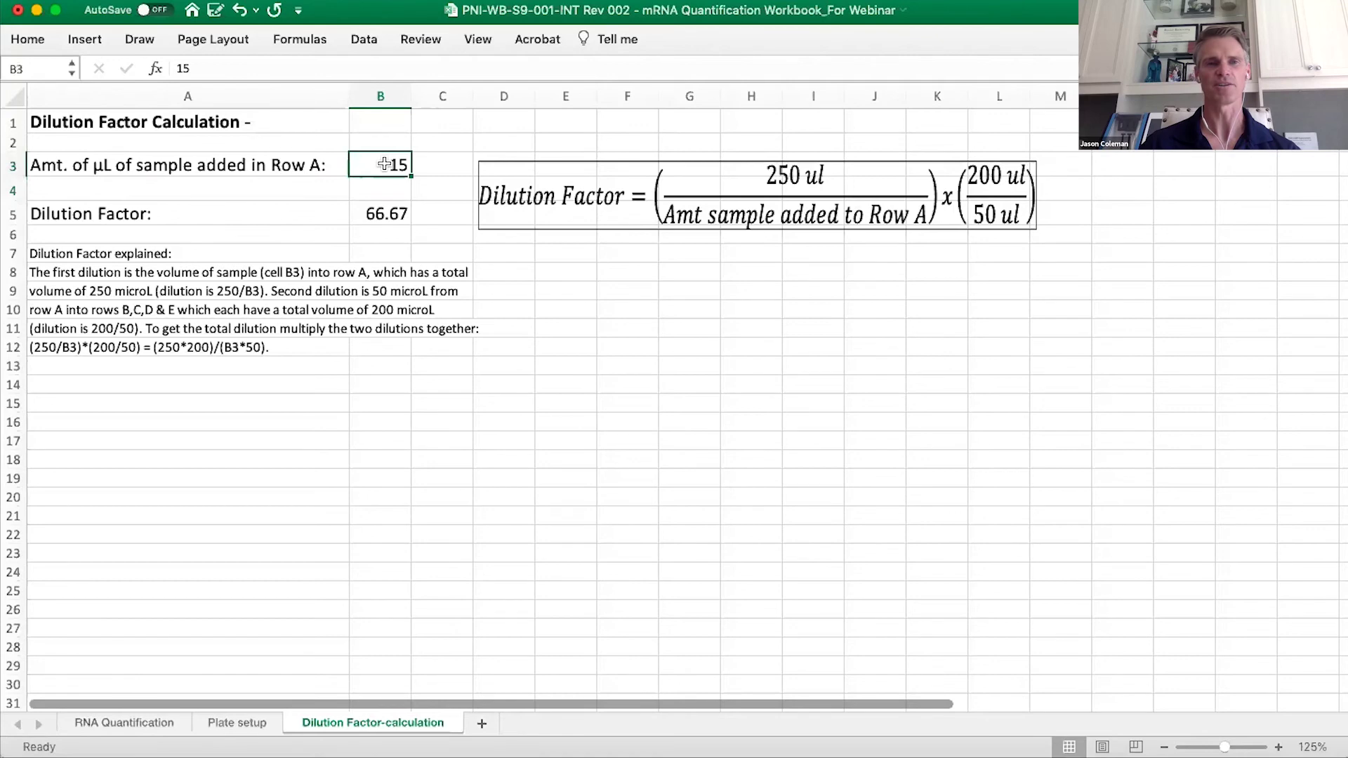
pyautogui.write('5')
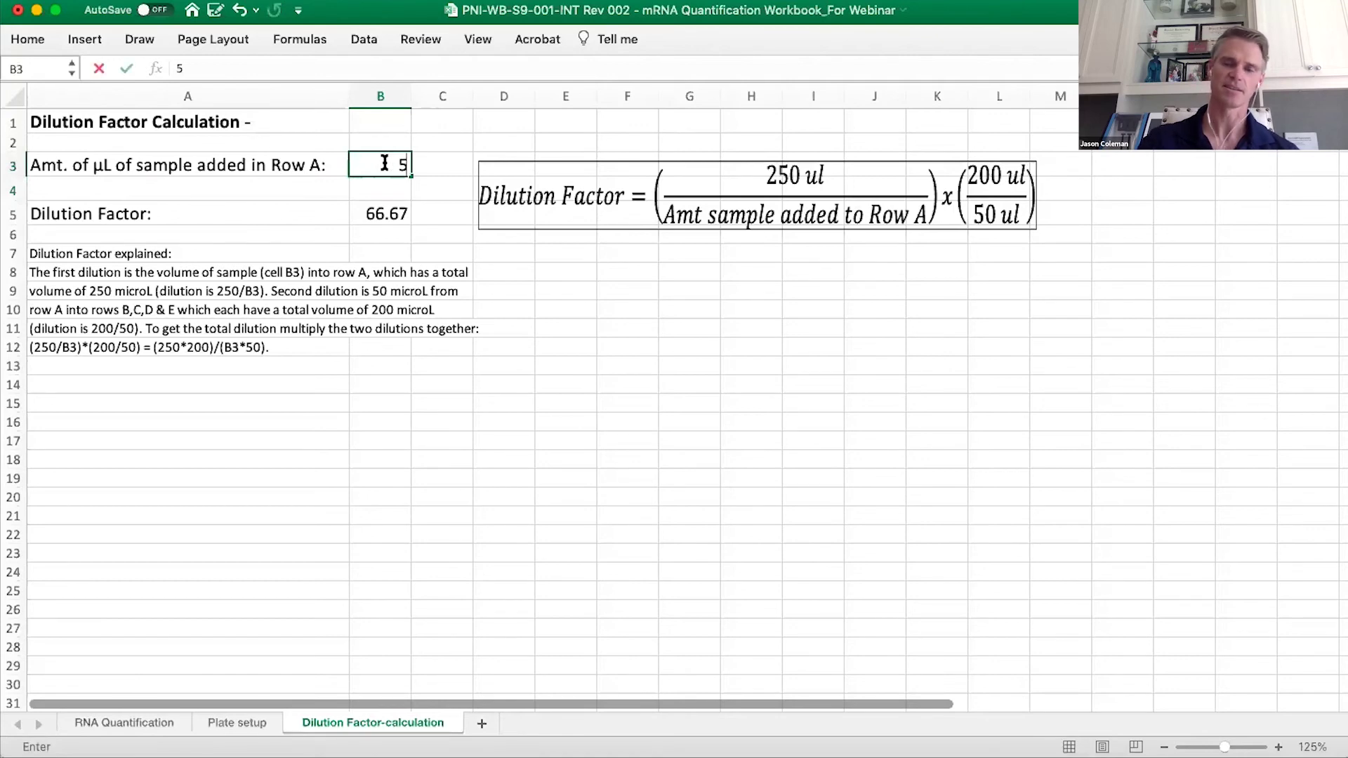
pyautogui.press('Return')
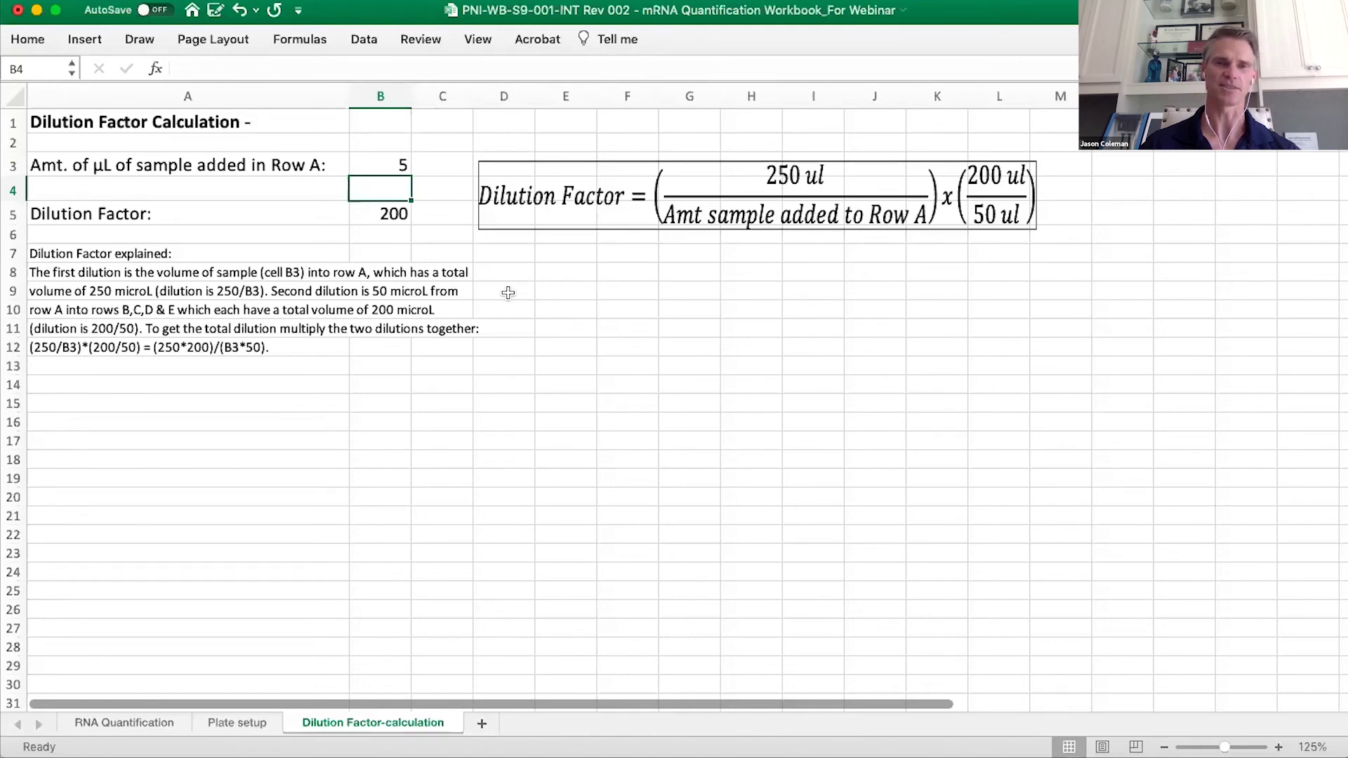
# Step: Compare the Plate setup sheet with the RNA Quantification sheet and examine the RNA standard readings entered there
pyautogui.click(107, 714)
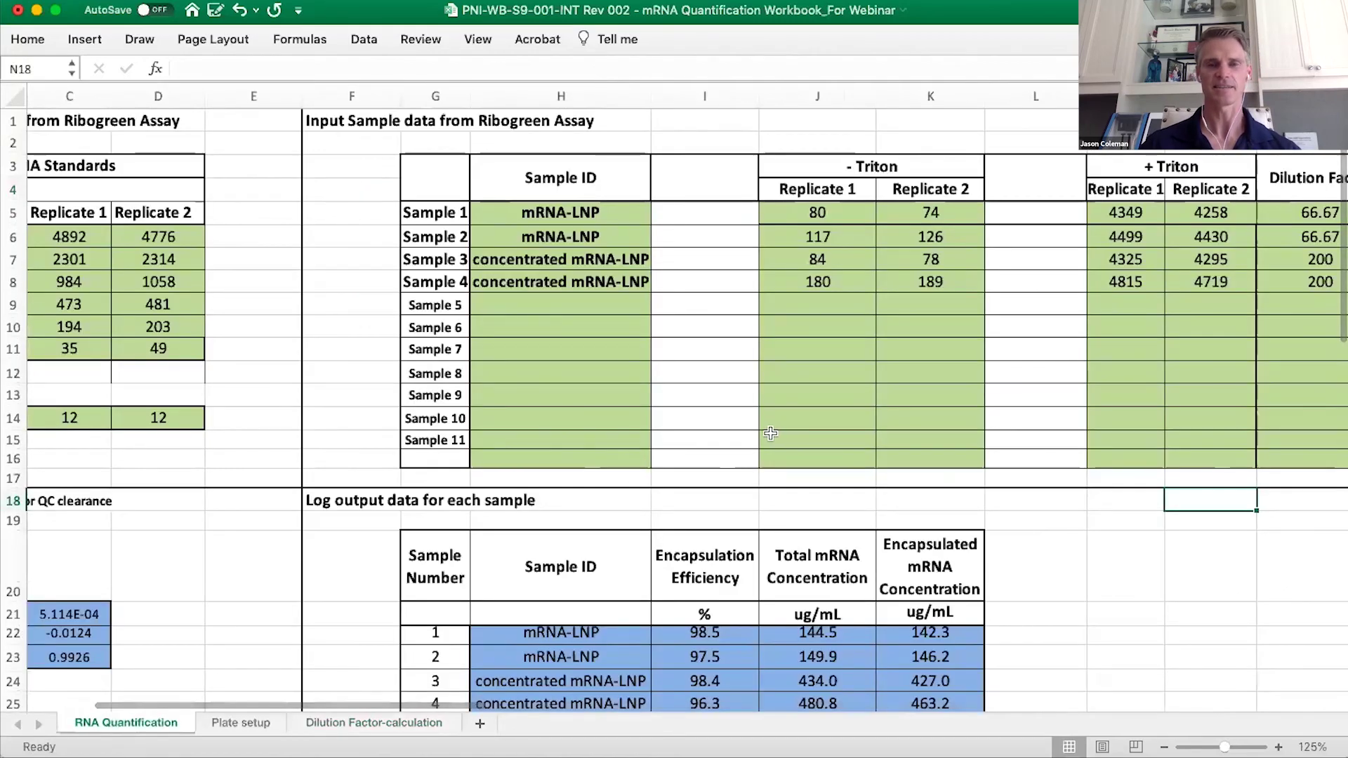
pyautogui.click(238, 722)
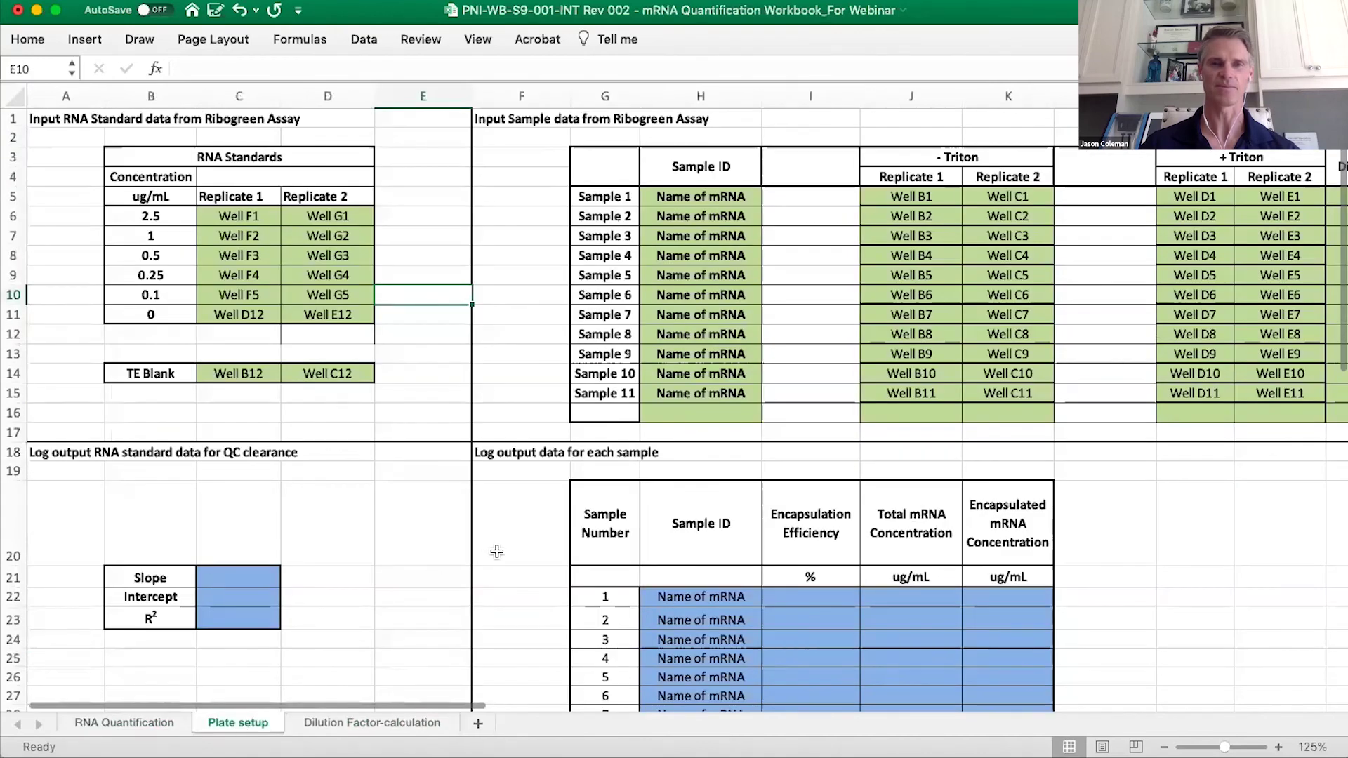
pyautogui.click(149, 720)
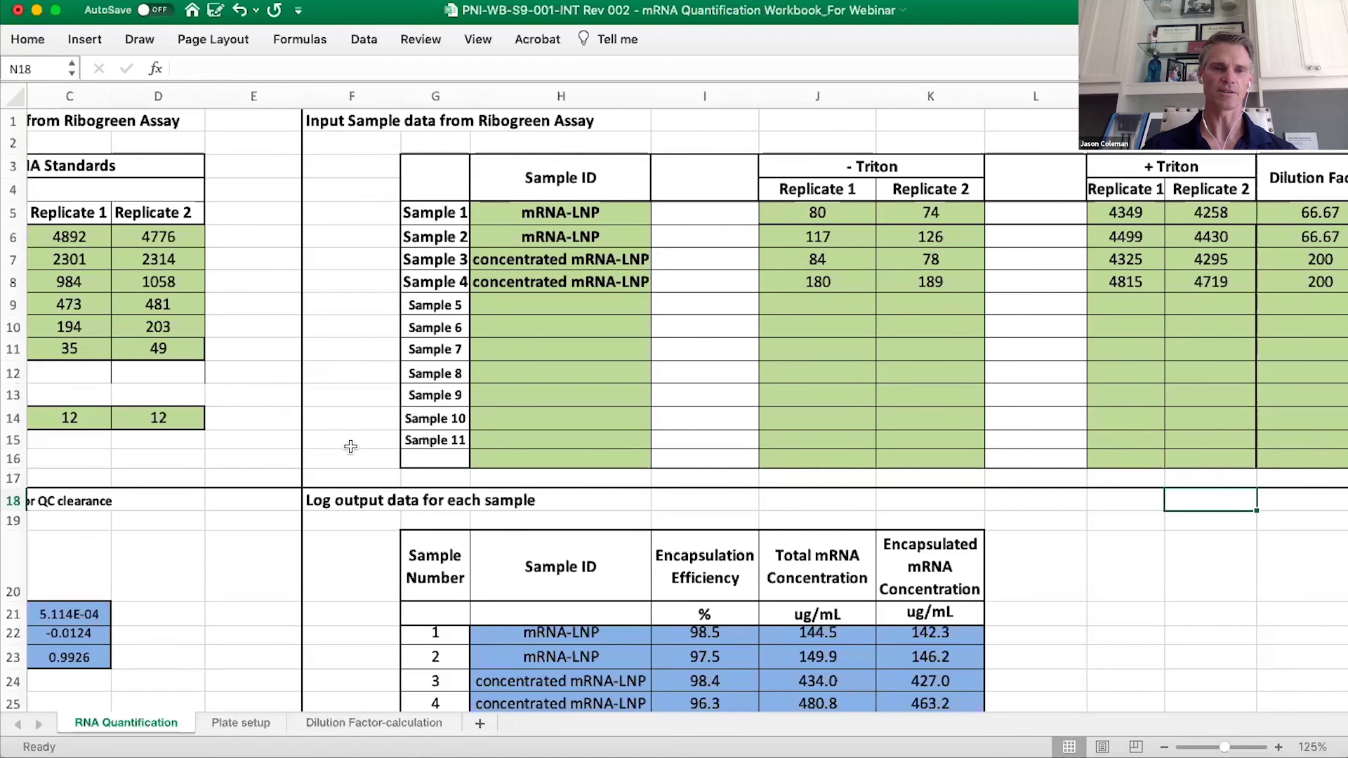
pyautogui.click(270, 478)
pyautogui.press('Left')
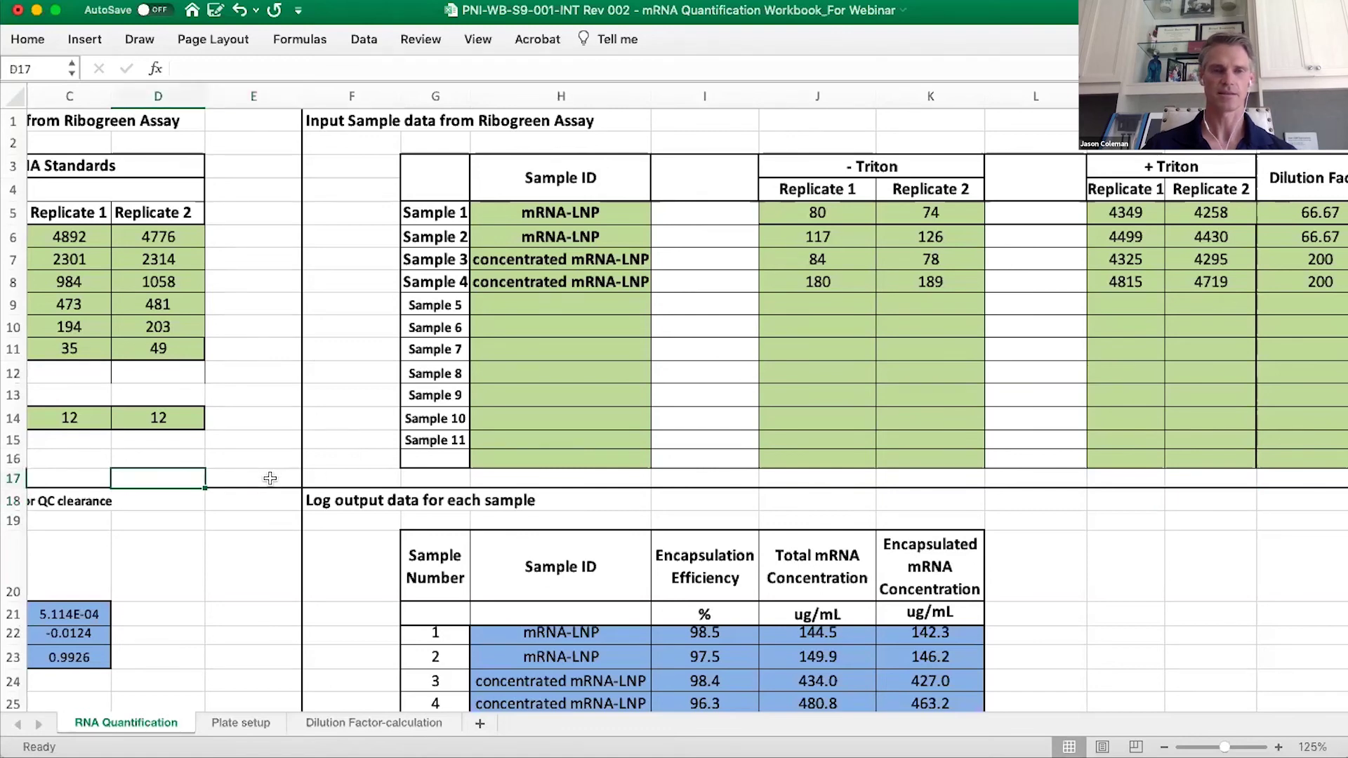
pyautogui.press('Left')
pyautogui.press('Left')
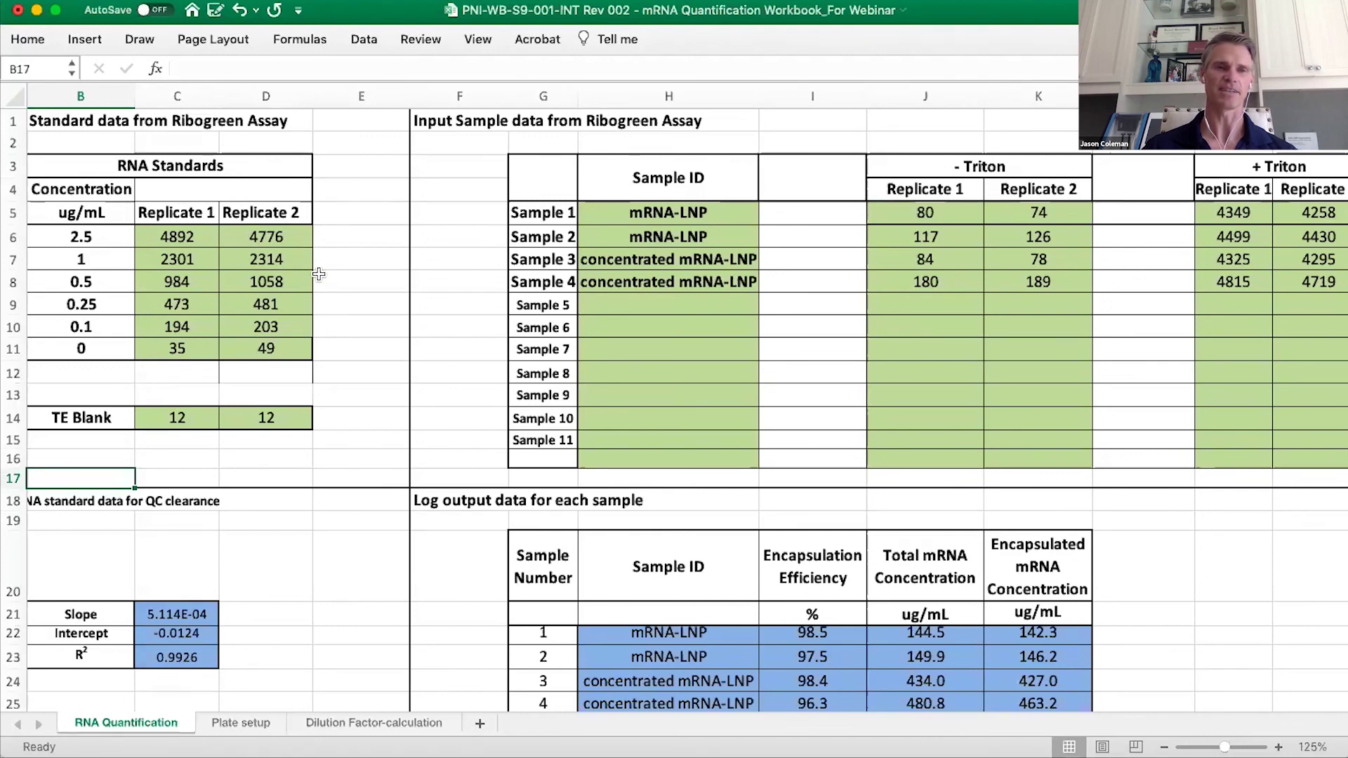
# Step: Examine each sample's encapsulation efficiency, total mRNA and encapsulated mRNA concentrations in the RNA Quantification output table
pyautogui.click(1150, 514)
pyautogui.press('Down')
pyautogui.press('Down')
pyautogui.press('Down')
pyautogui.press('Down')
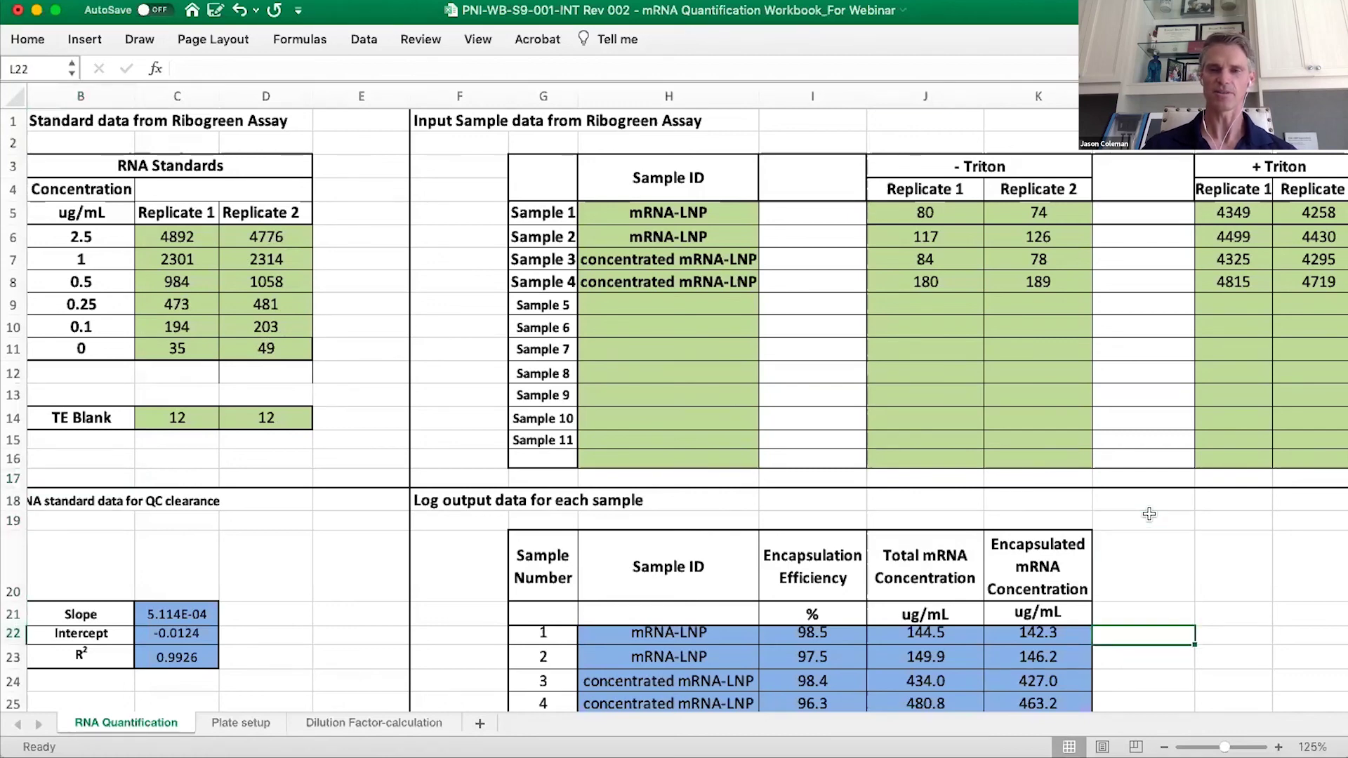
pyautogui.press('Left')
pyautogui.press('Left')
pyautogui.press('Left')
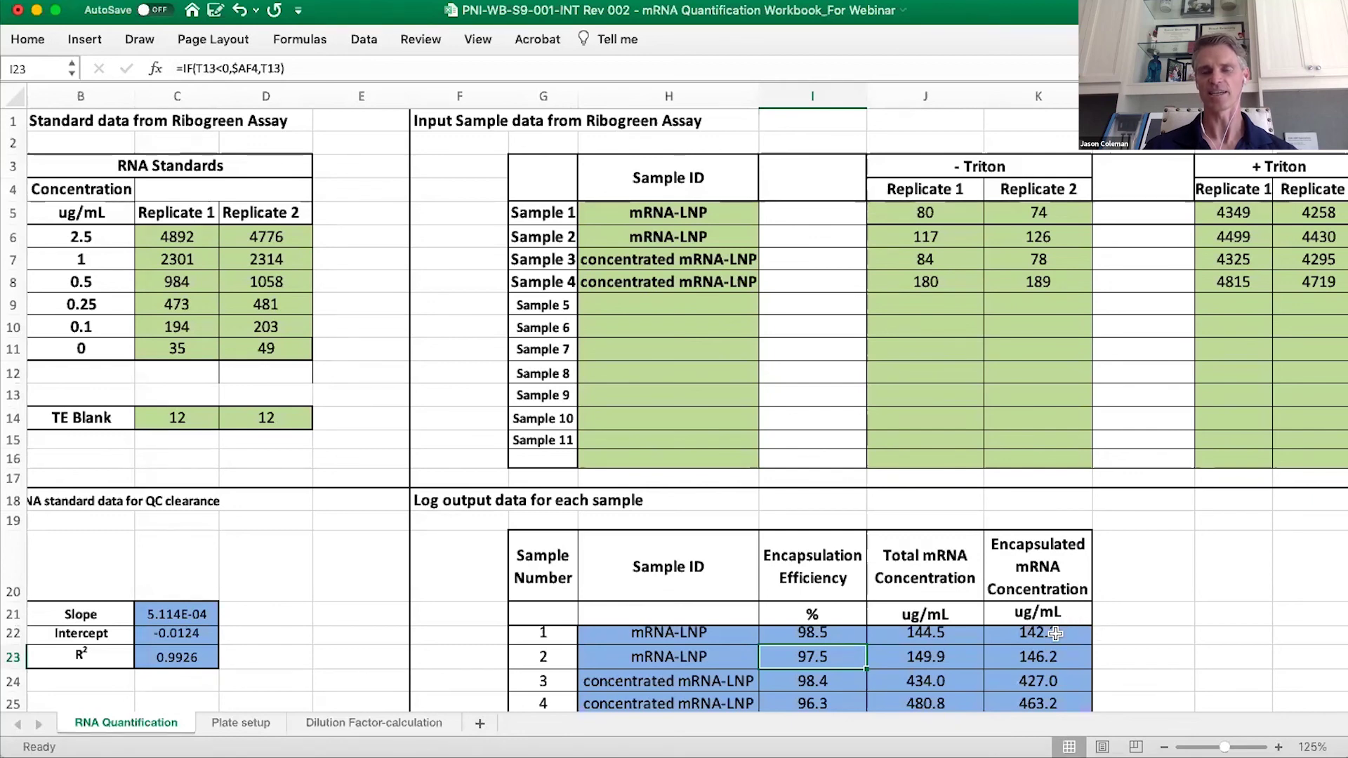
pyautogui.click(1117, 635)
pyautogui.press('Down')
pyautogui.press('Down')
pyautogui.press('Down')
pyautogui.press('Down')
pyautogui.press('Down')
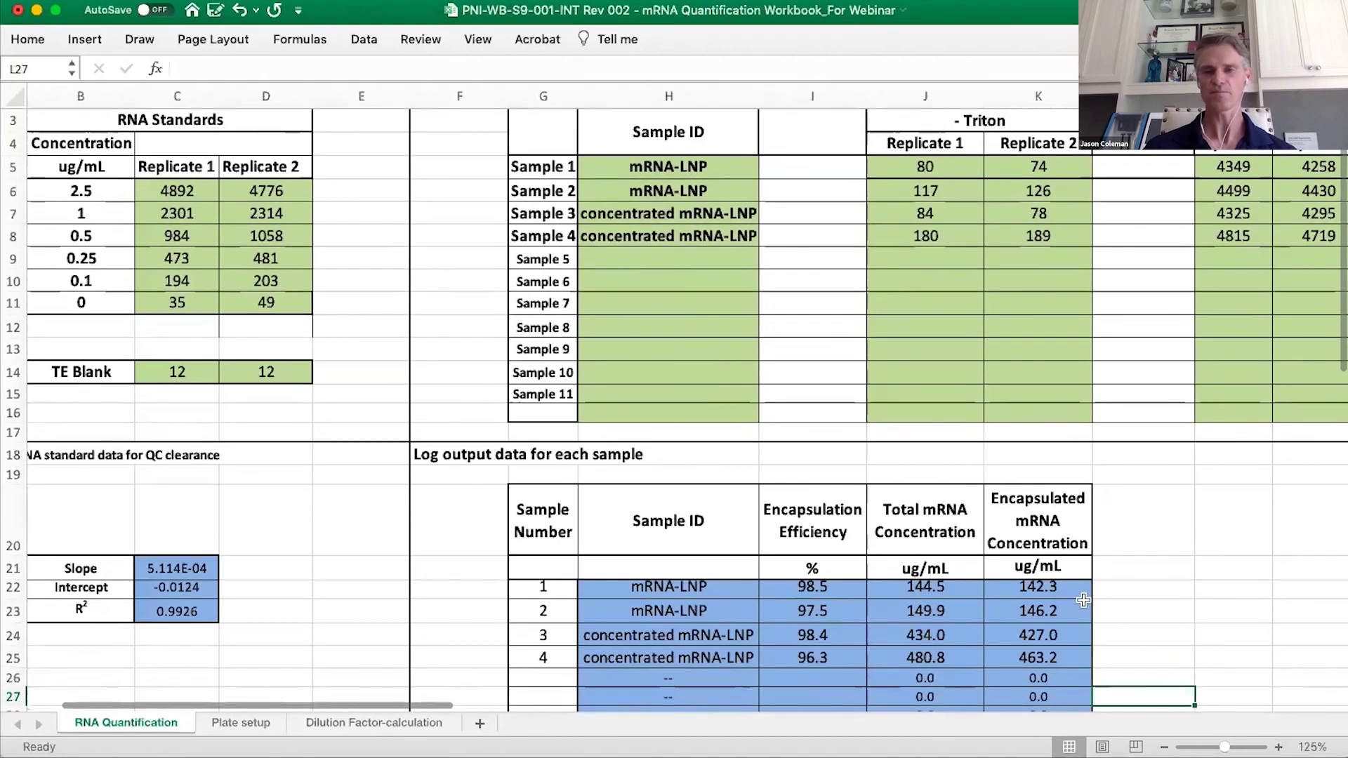